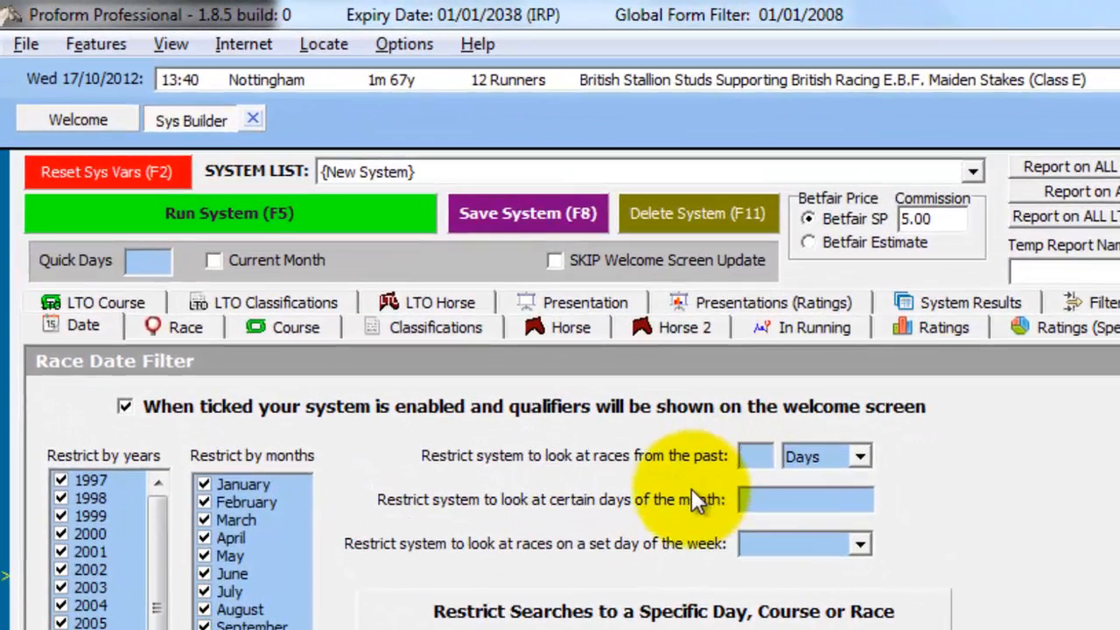
- Restrict the system to races from the past 14 days and run it with results broken down by trainer
type("14")
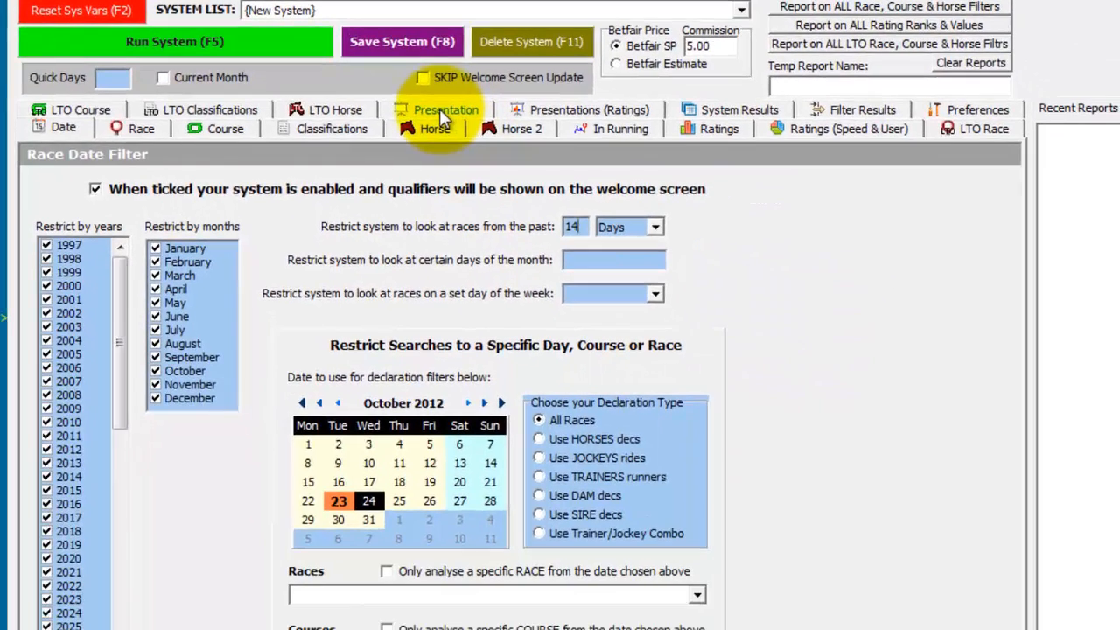
left_click(440, 111)
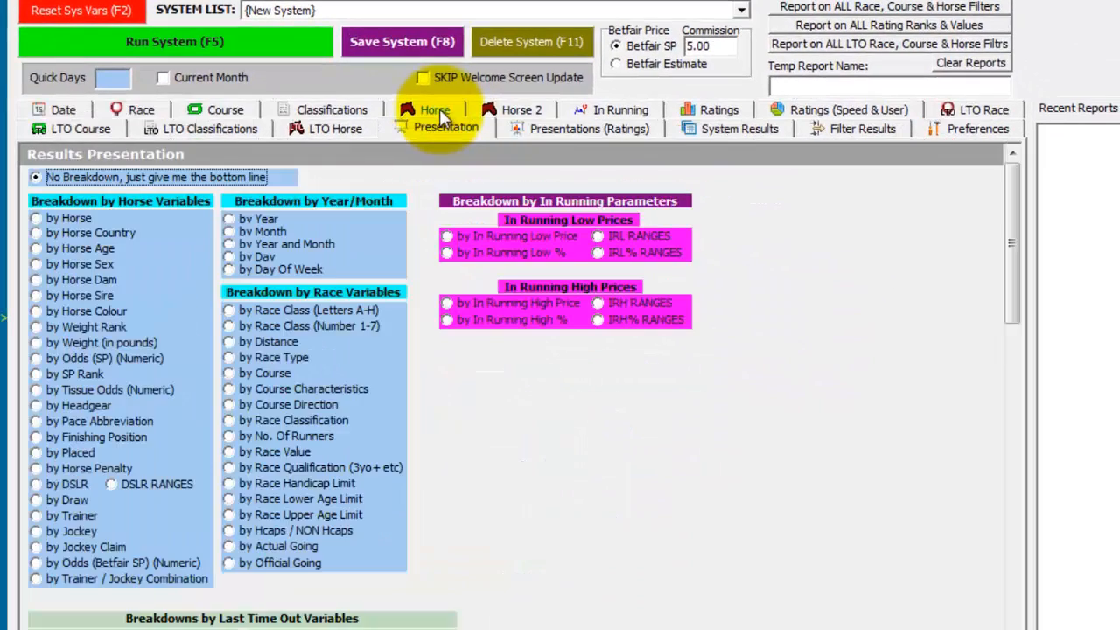
left_click(56, 515)
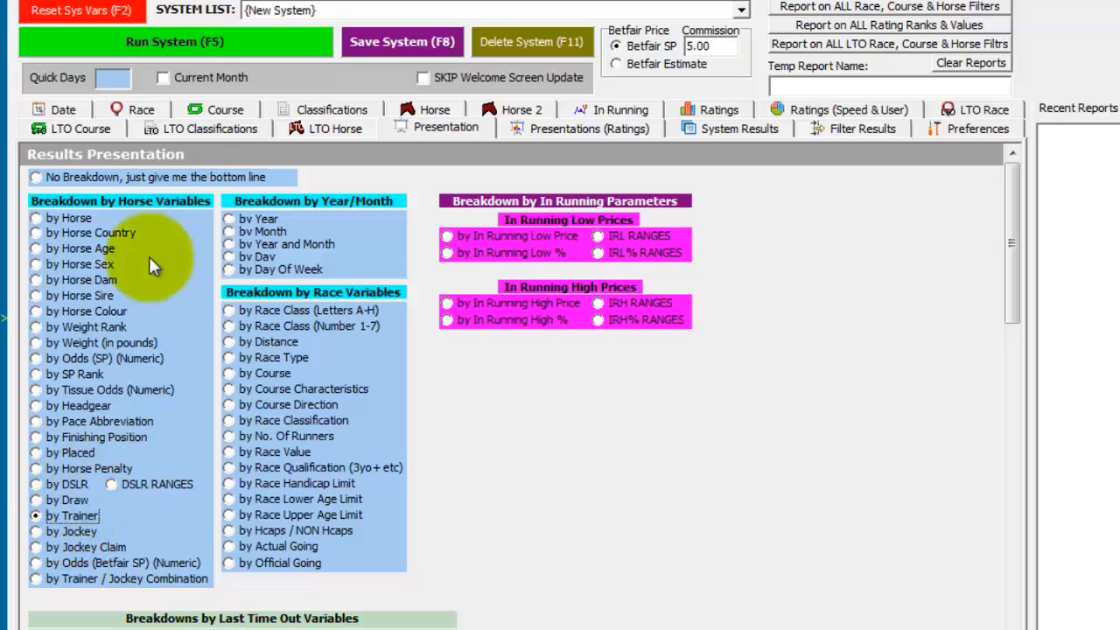
left_click(178, 44)
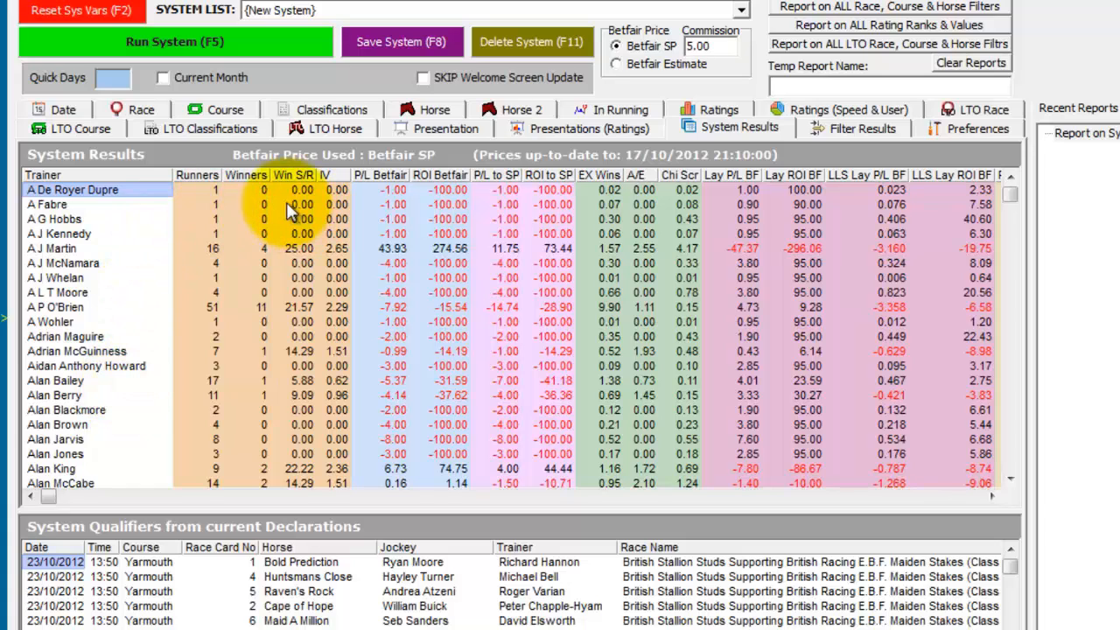
- Rank the trainer results by winners, by runners and finally by Betfair profit/loss, highest first
left_click(249, 176)
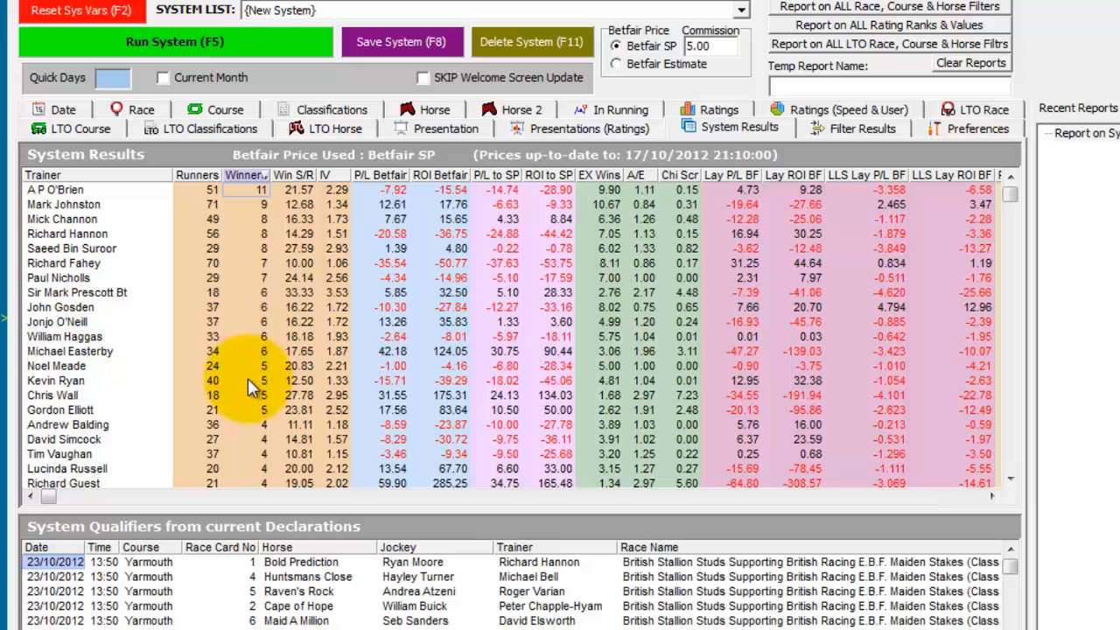
left_click(190, 177)
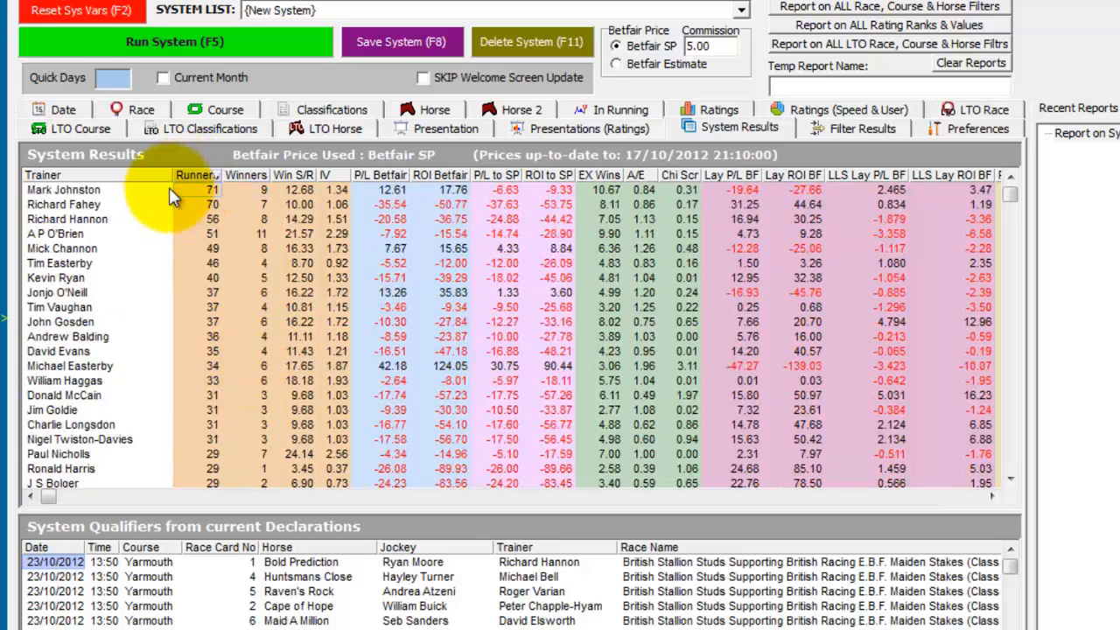
left_click(381, 174)
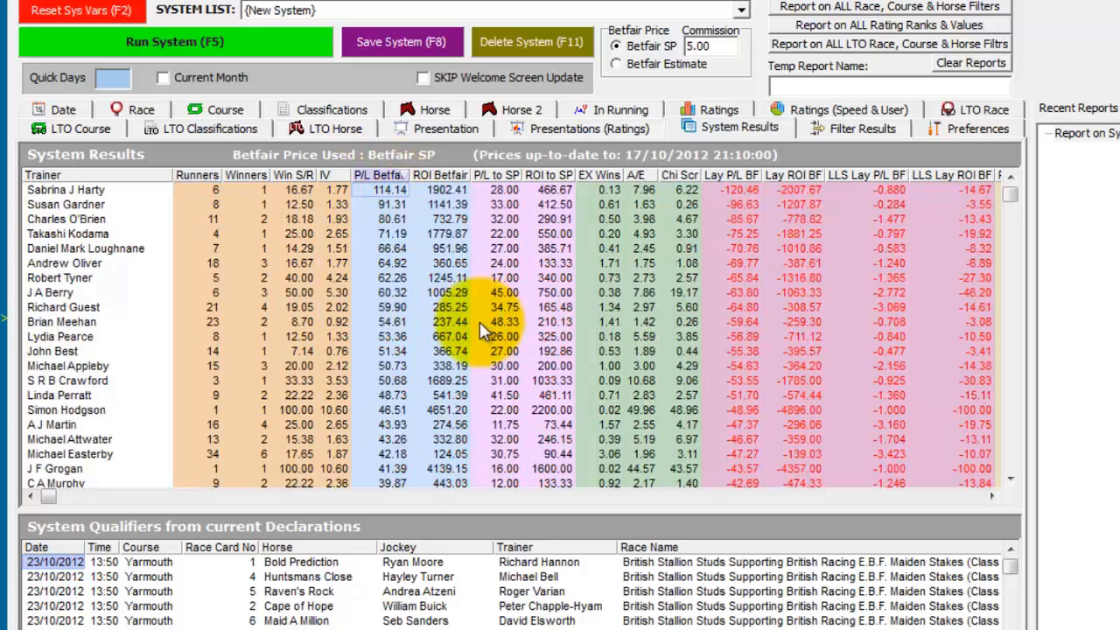
- Run the system with a breakdown by jockey and rank the results by runners, finishing with winners
left_click(428, 129)
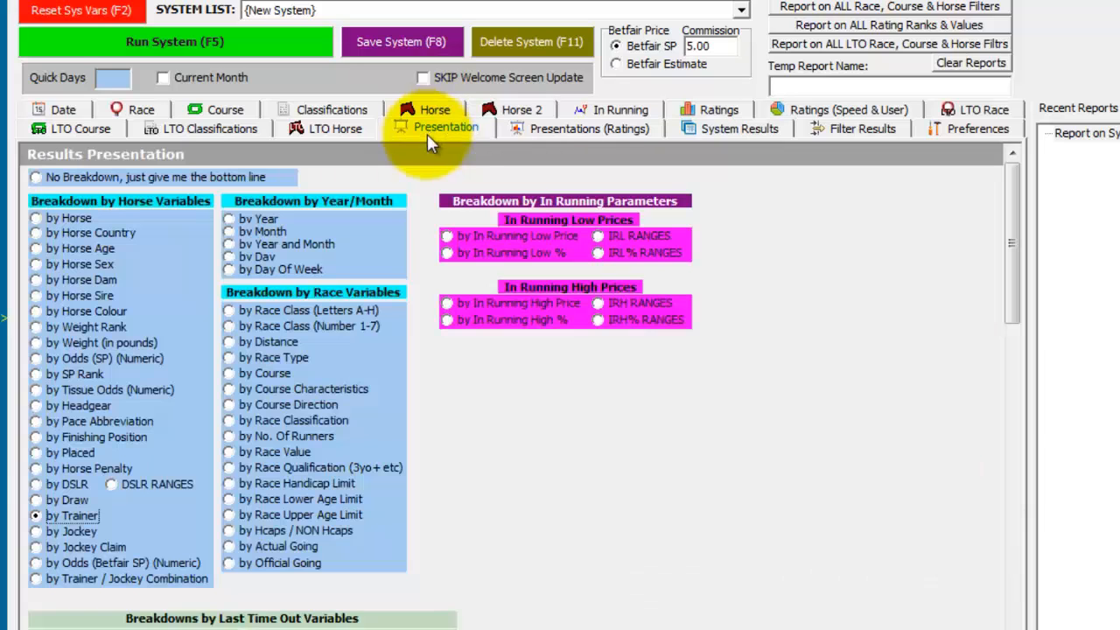
left_click(39, 531)
left_click(218, 43)
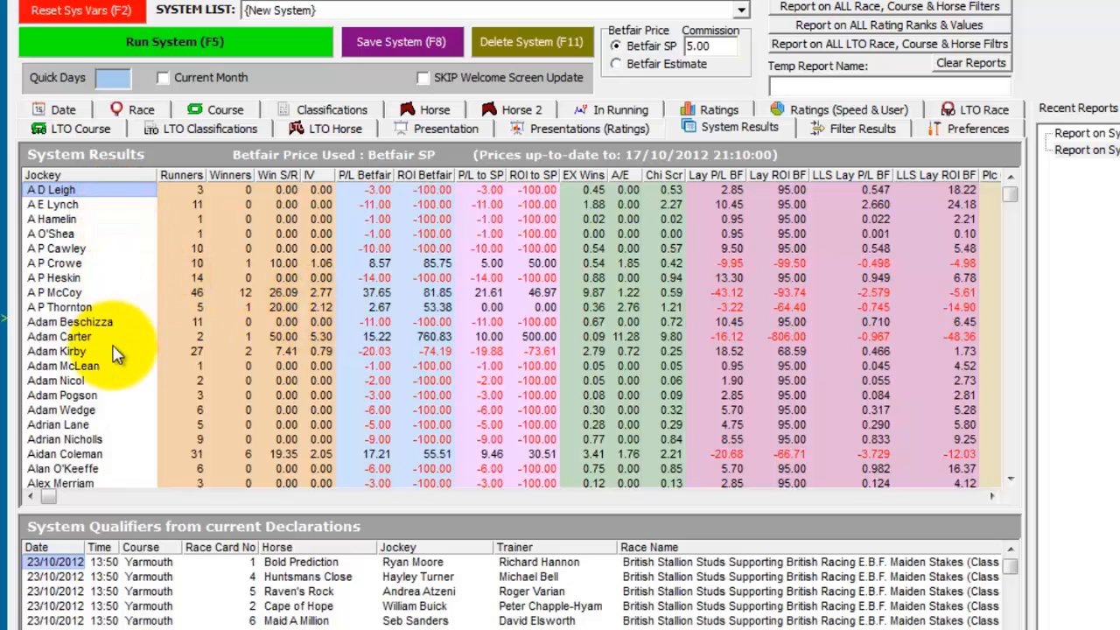
left_click(180, 177)
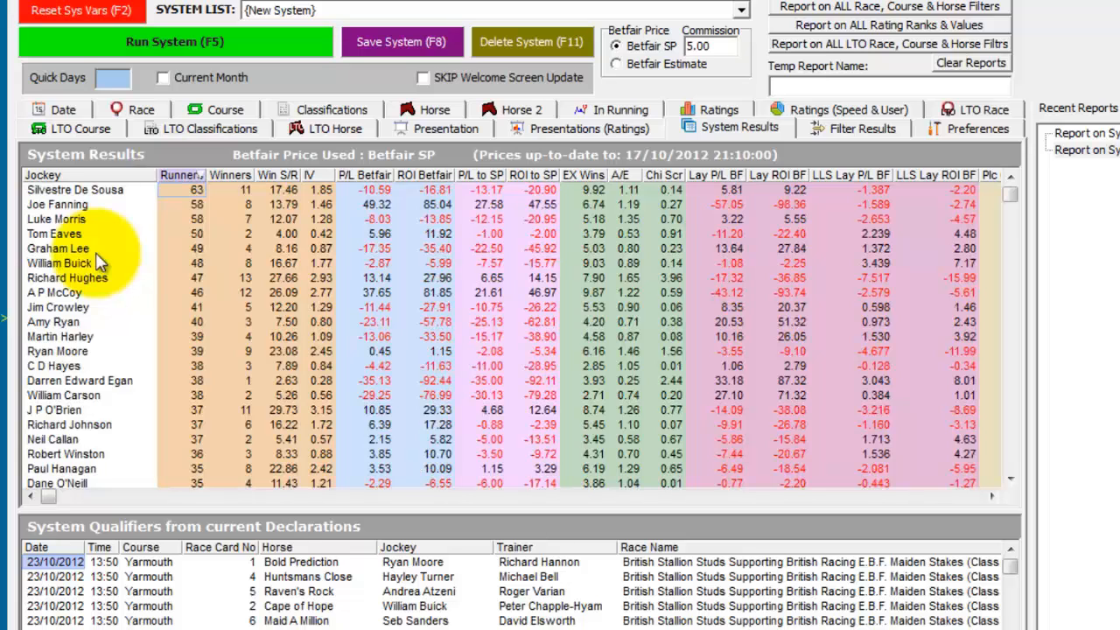
left_click(234, 174)
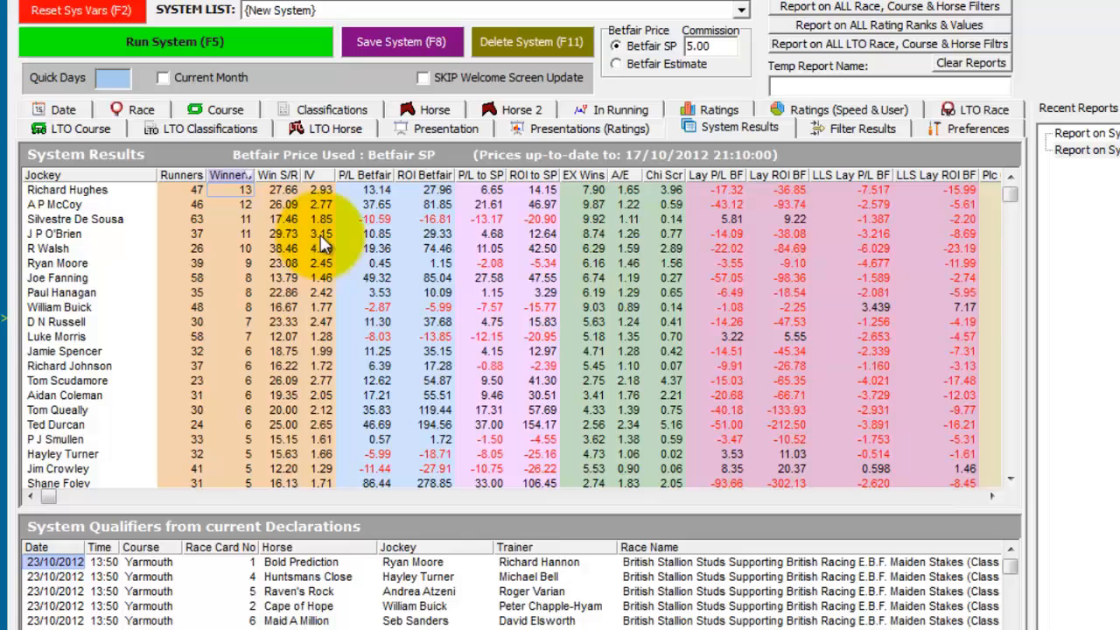
- Run the system with a breakdown by trainer/jockey combination and sort the results by winners
left_click(451, 128)
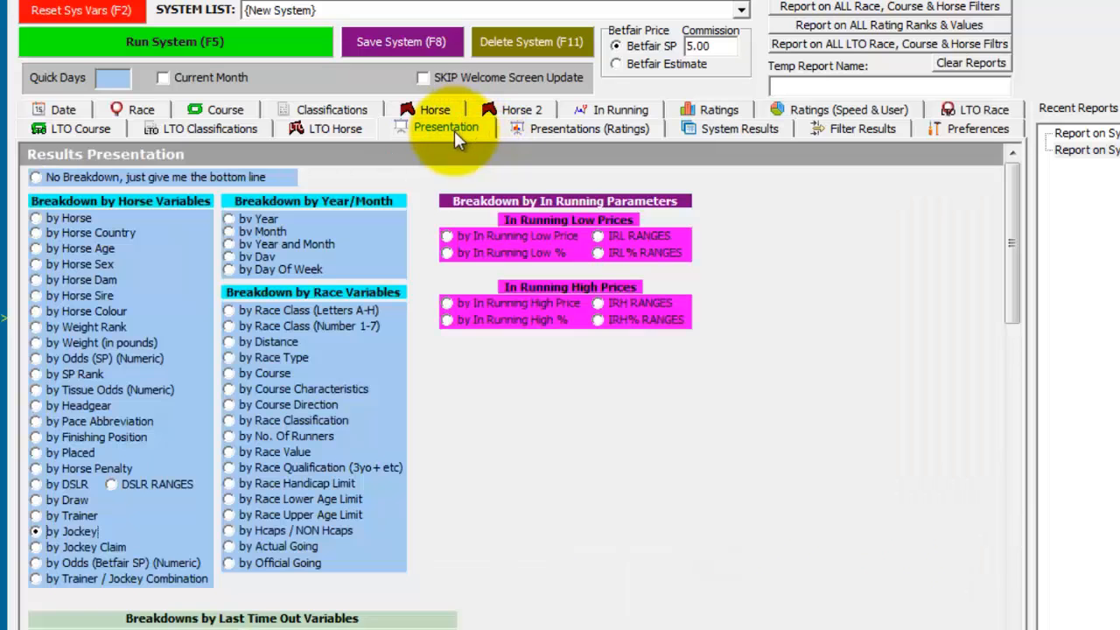
left_click(94, 581)
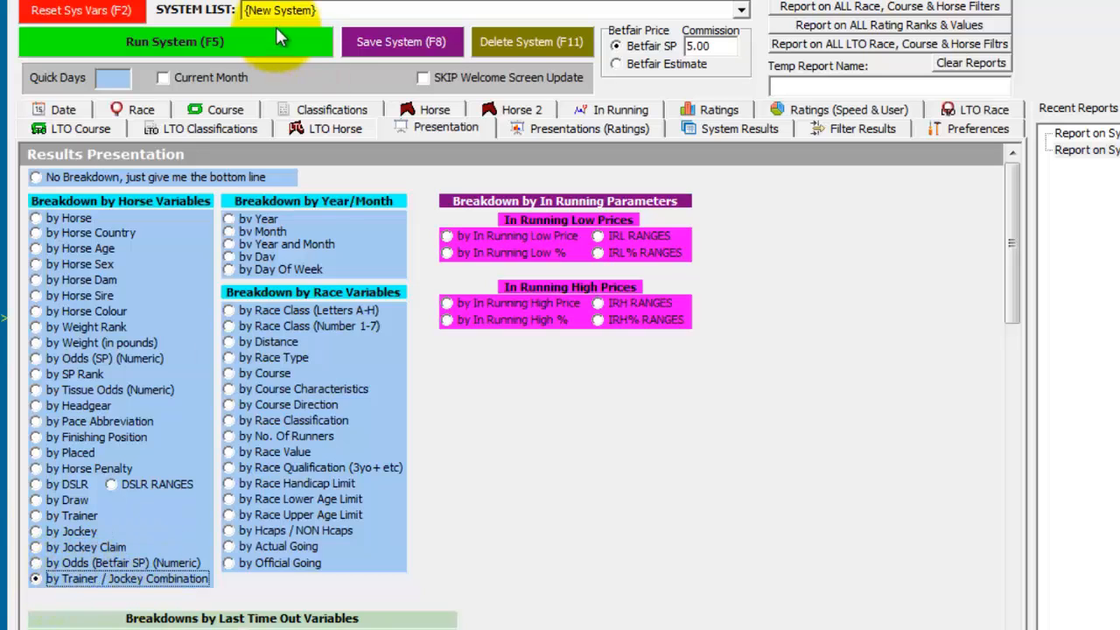
left_click(250, 42)
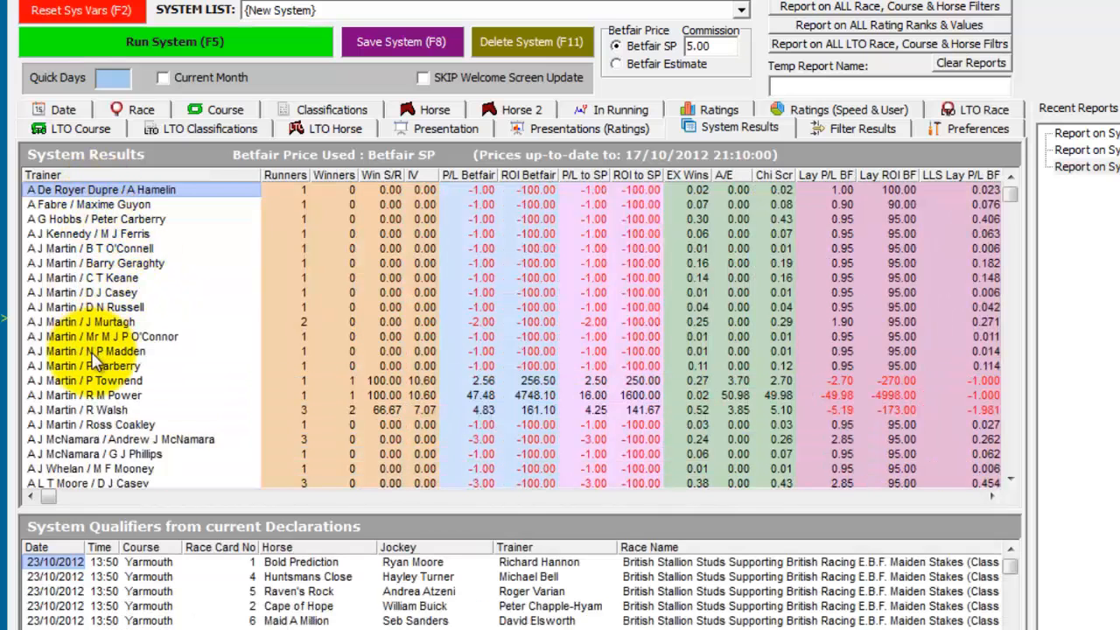
left_click(336, 172)
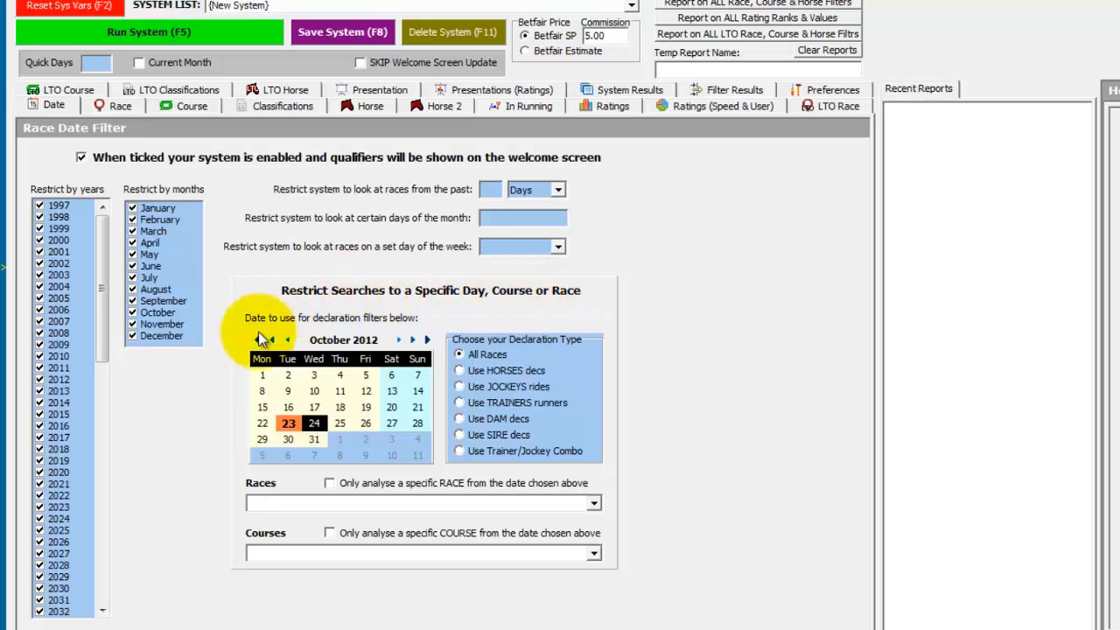
- Set the declaration filter to trainers' runners for 23 October 2012 and check that the results presentation uses the trainer breakdown
left_click(289, 424)
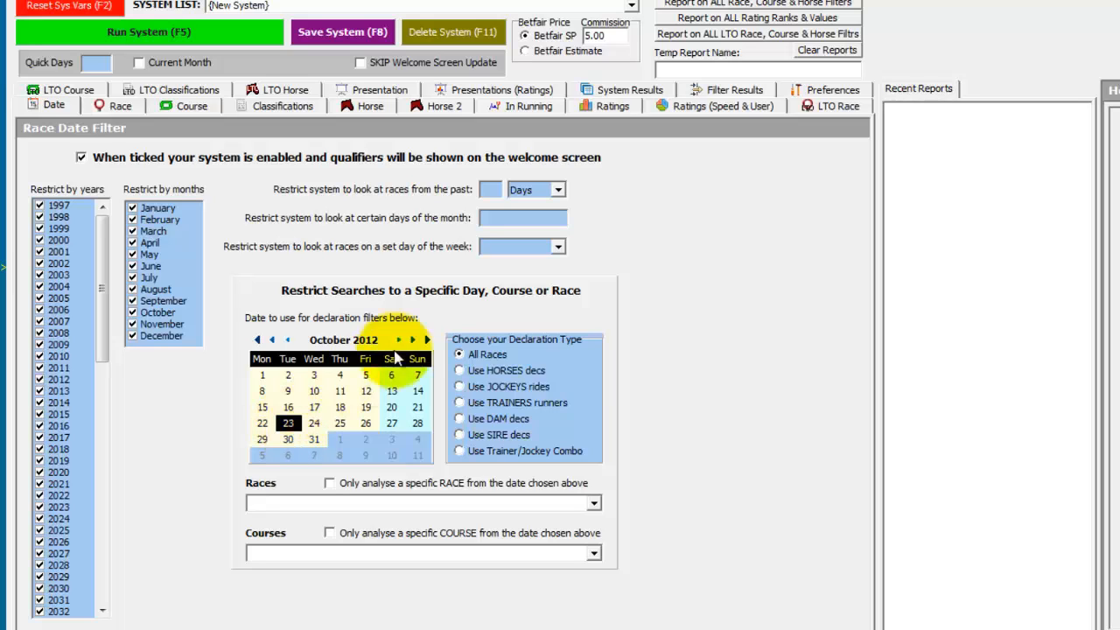
left_click(476, 402)
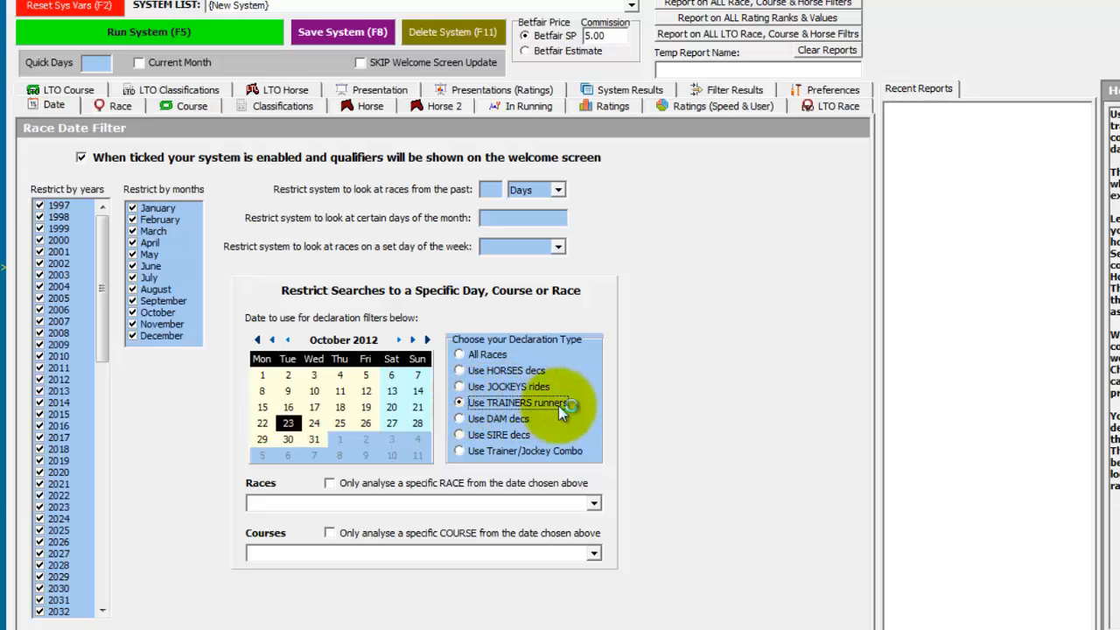
left_click(376, 90)
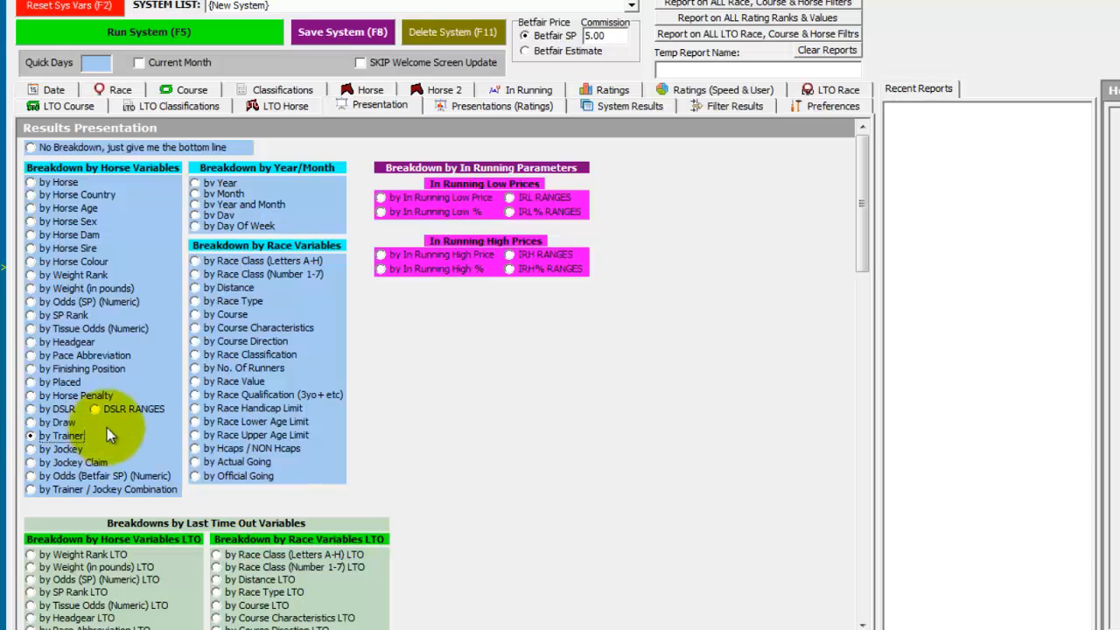
- Restrict the declared trainers' system to races from the past 28 days and run it
left_click(54, 91)
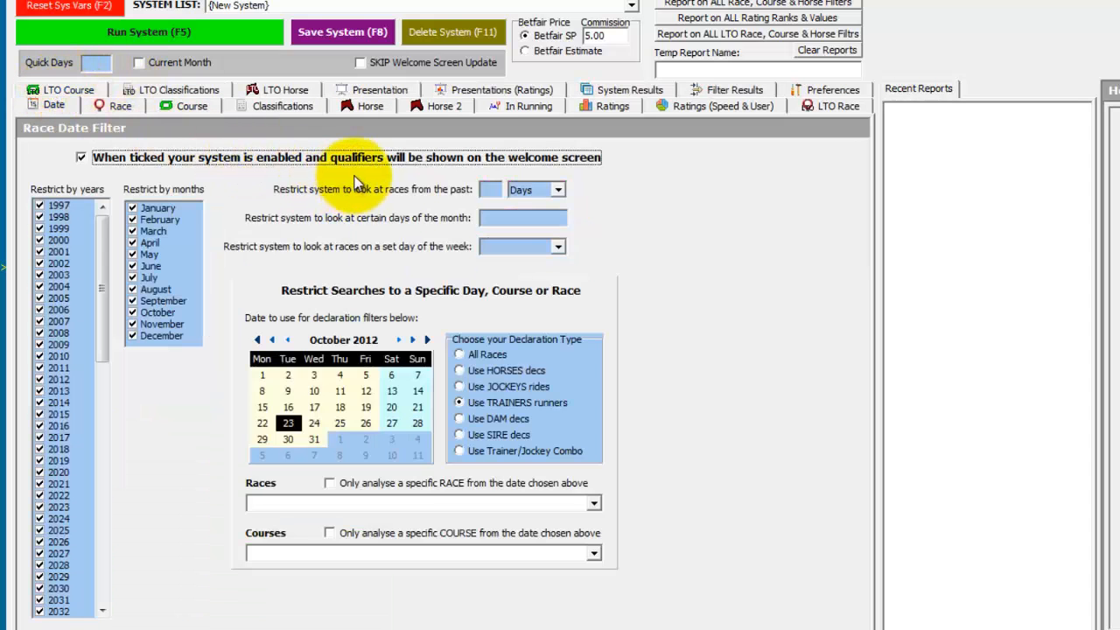
left_click(492, 190)
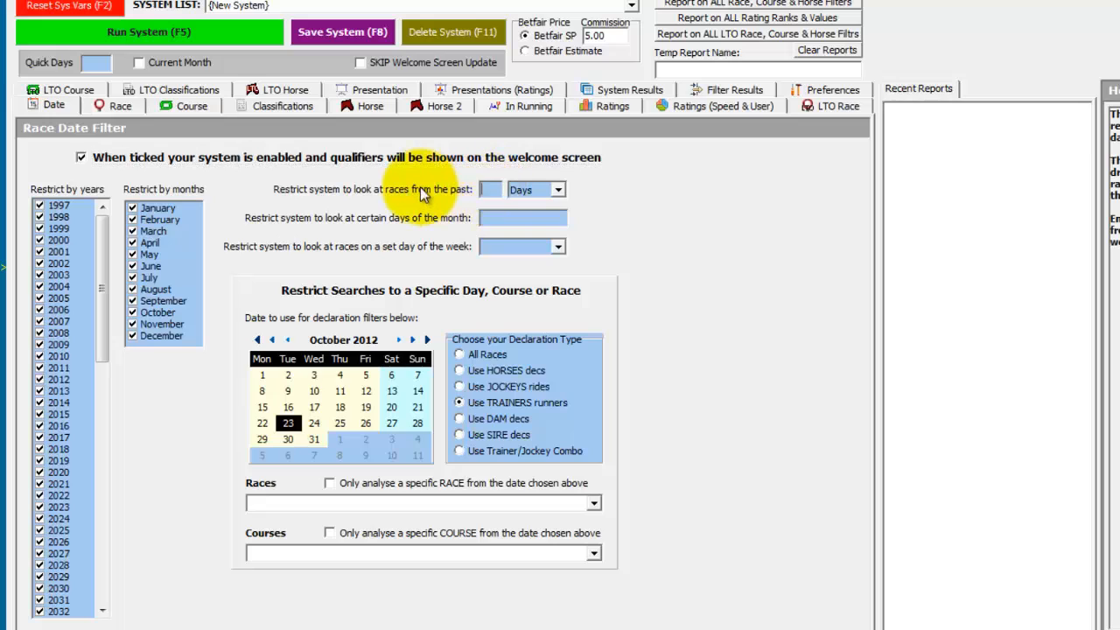
type("28")
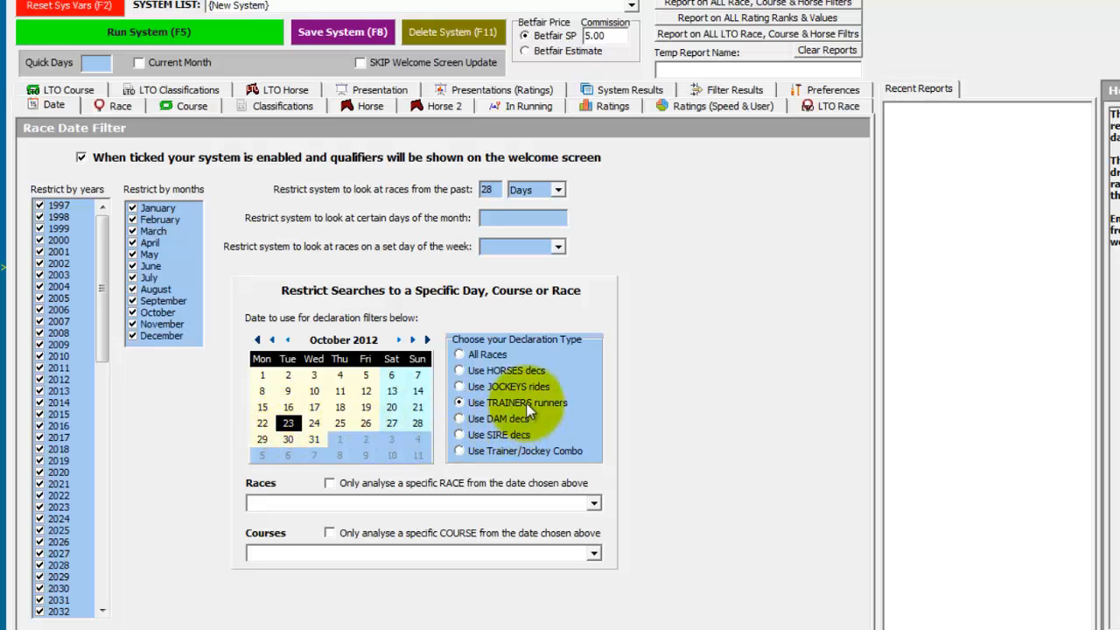
left_click(196, 32)
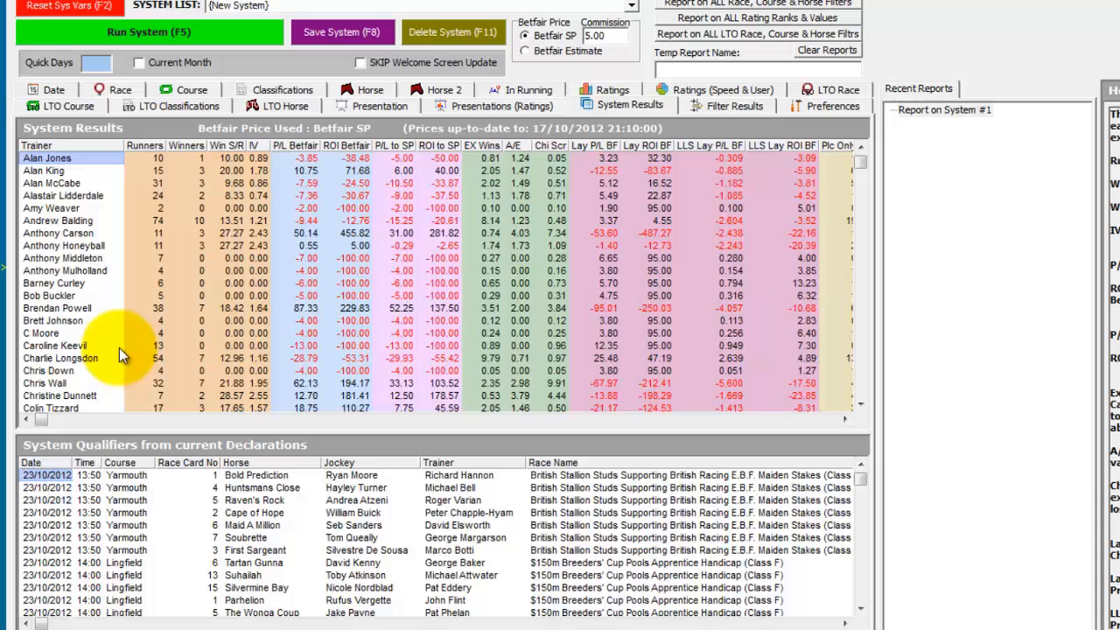
- View the individual runners behind trainer Barney Curley's result, and return to the full trainer list
left_click(65, 285)
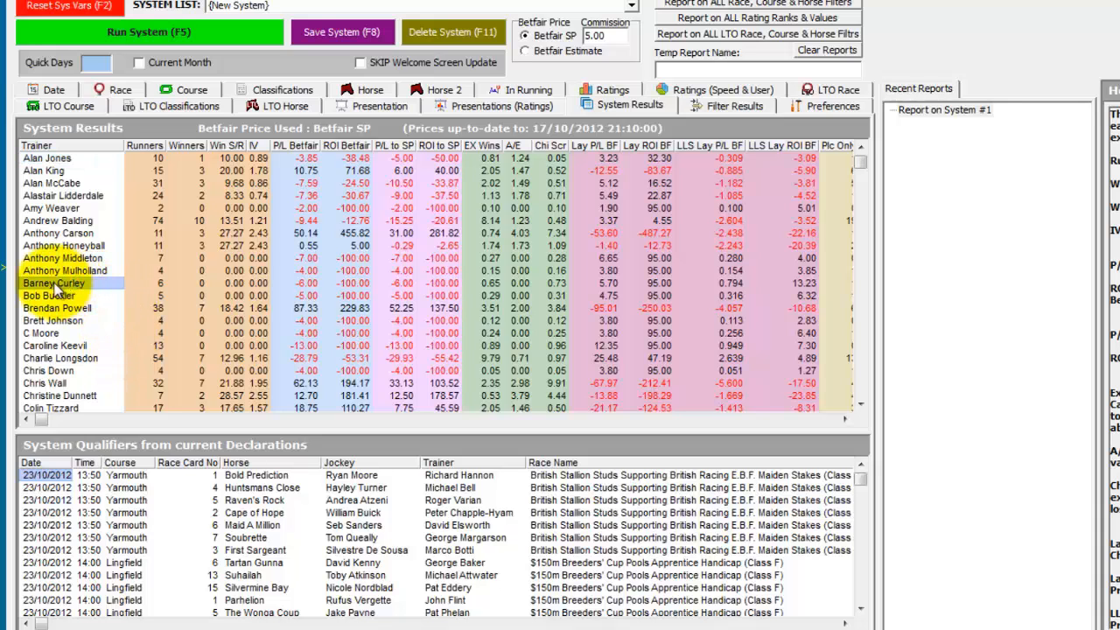
double_click(56, 286)
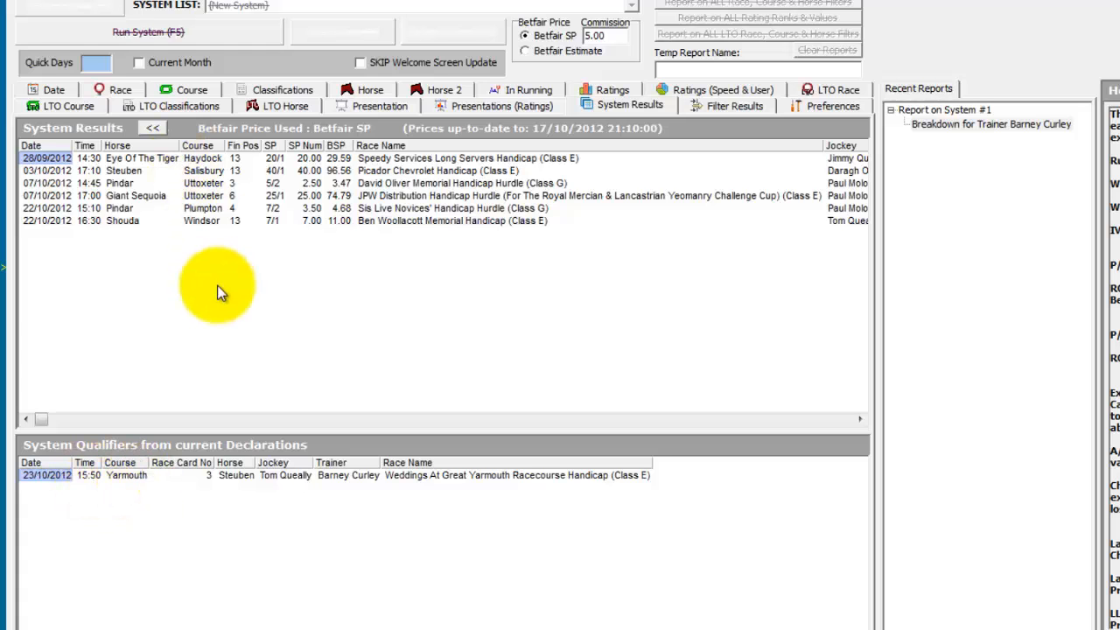
left_click(153, 129)
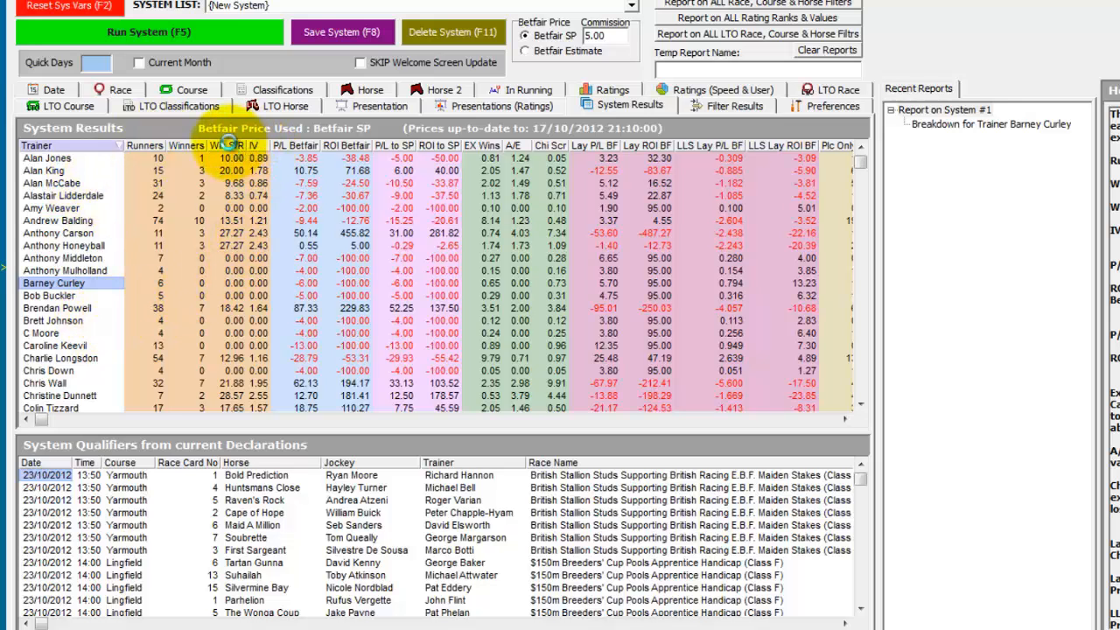
- Rank the declared trainers' results by win strike rate, by runners and finally by winners, highest first
left_click(229, 145)
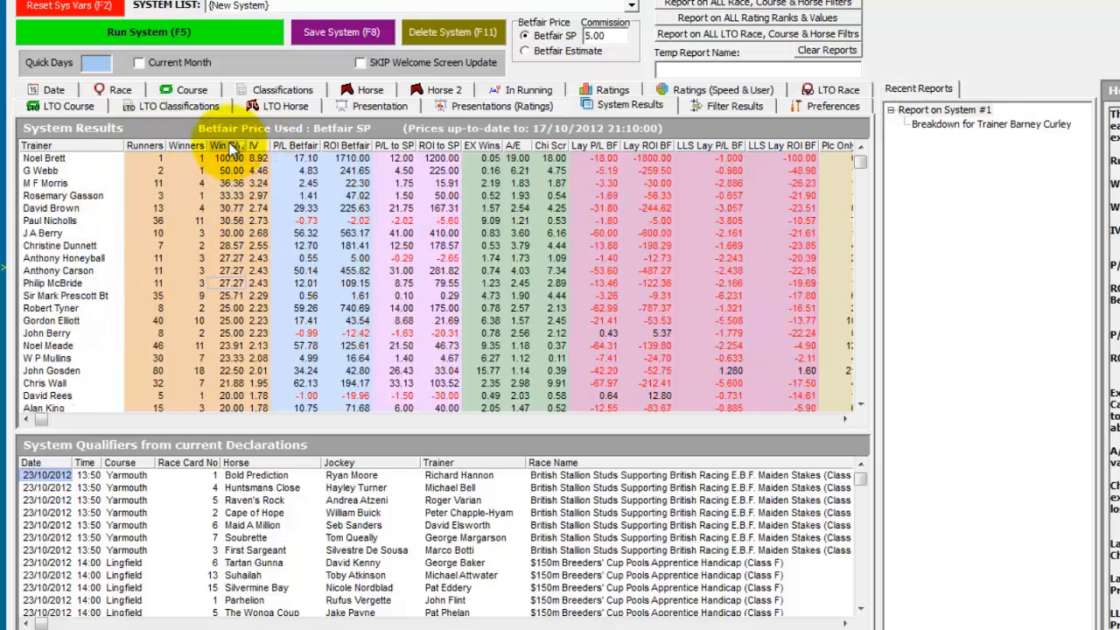
left_click(142, 146)
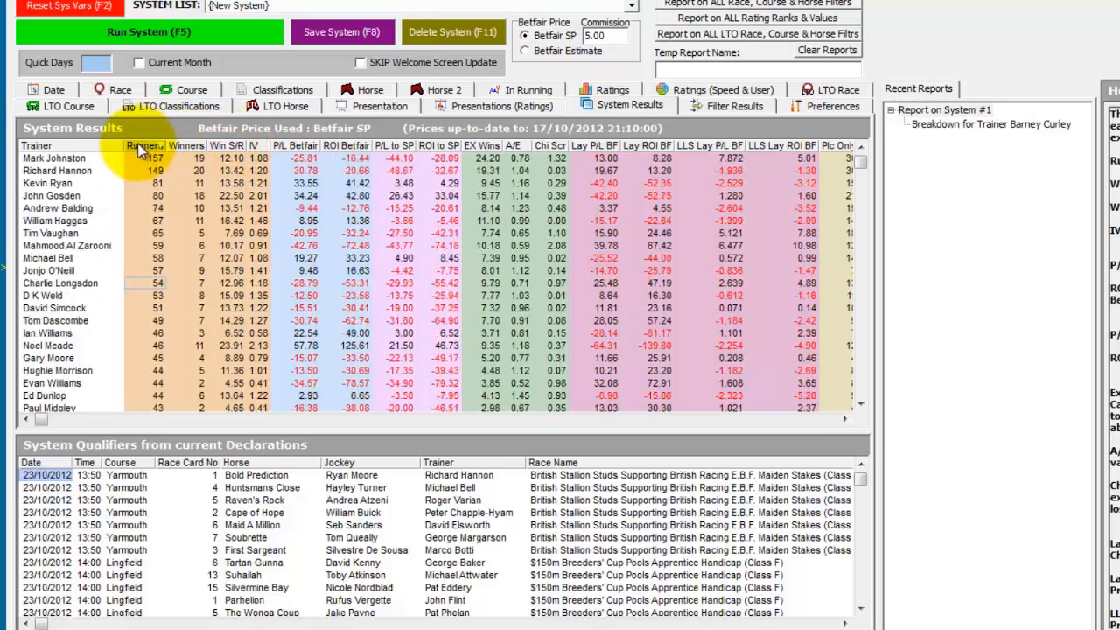
left_click(193, 147)
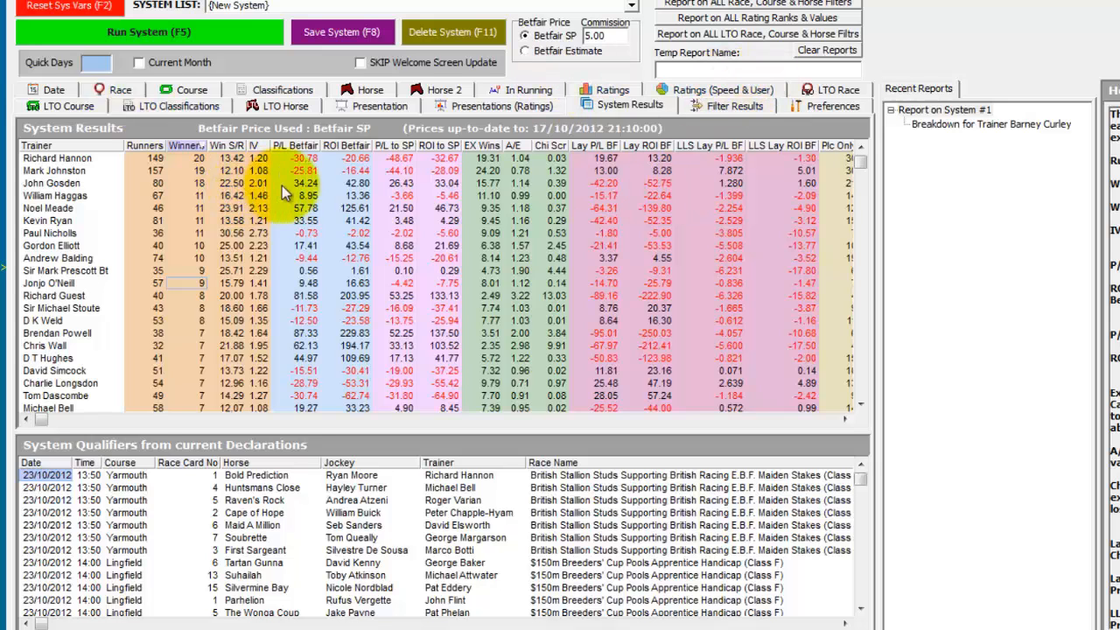
- Switch the declaration type to jockeys' rides, check the jockey breakdown in the results presentation, and run the system
left_click(55, 89)
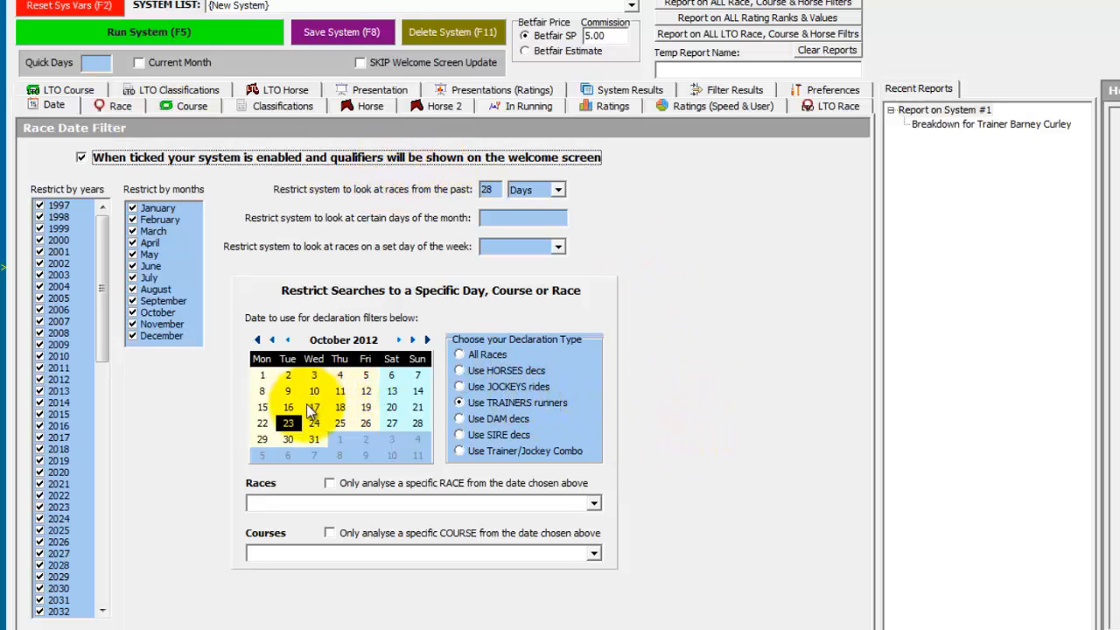
left_click(475, 387)
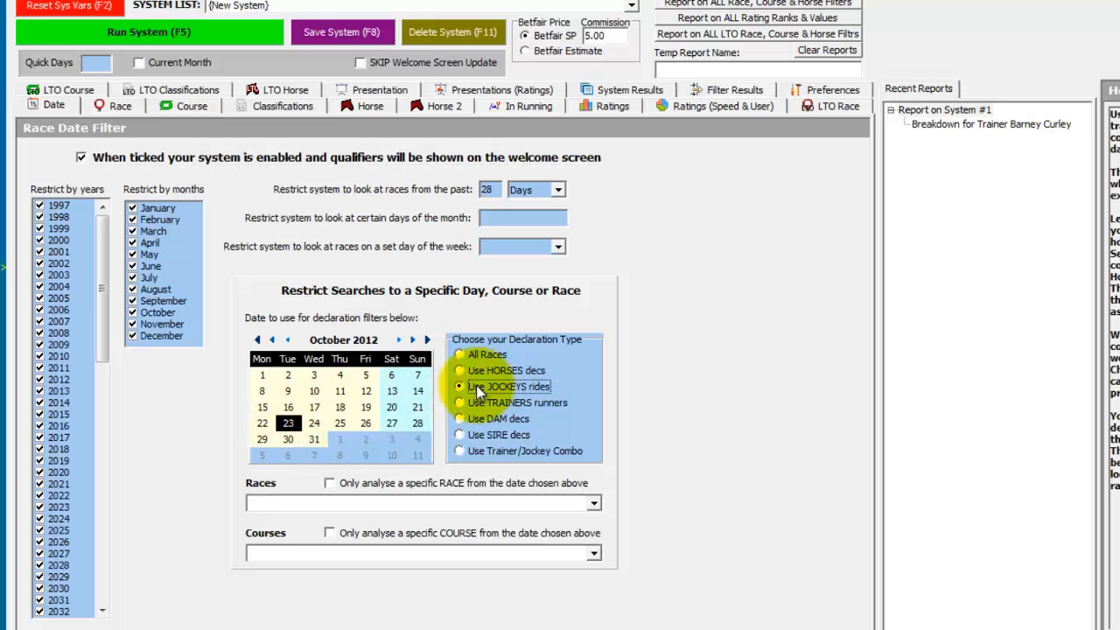
left_click(382, 89)
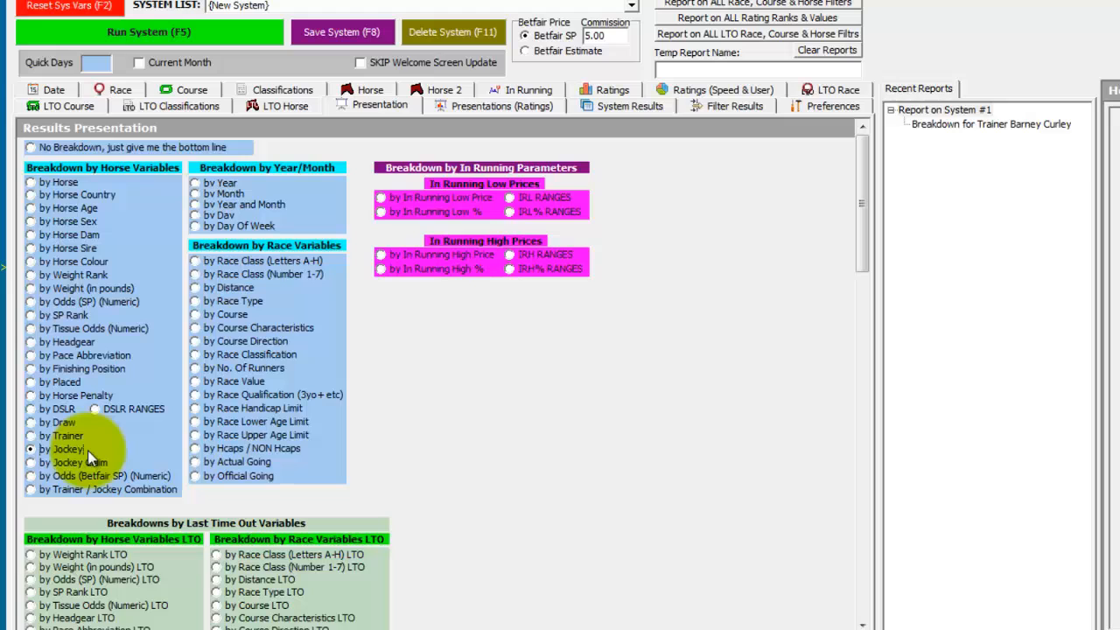
left_click(202, 32)
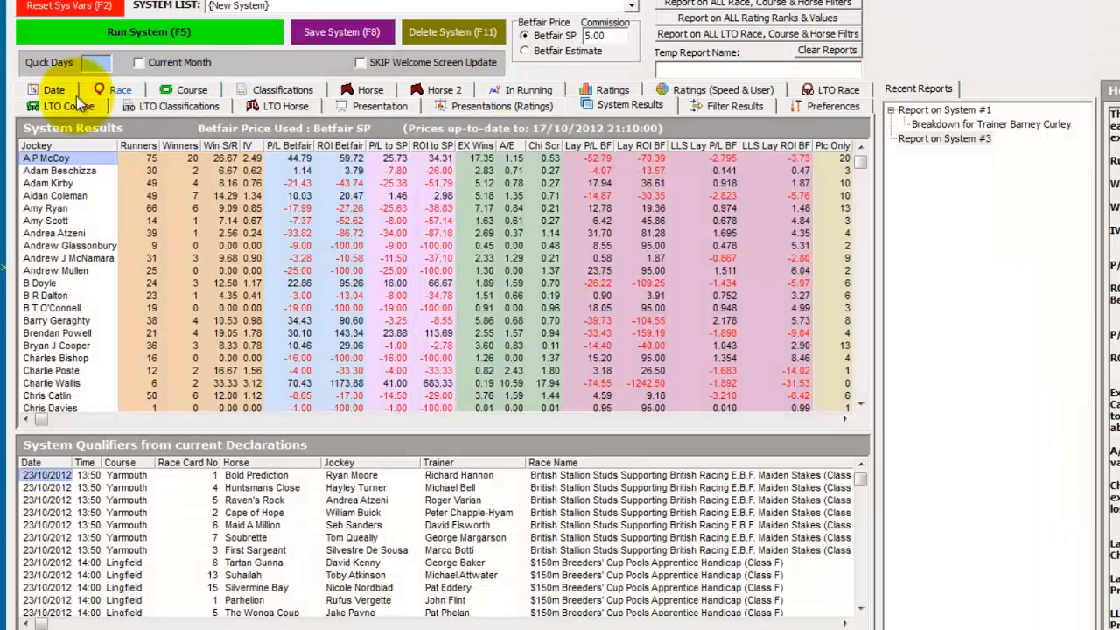
- Switch the declaration type to the trainer/jockey combo and run the system
left_click(53, 90)
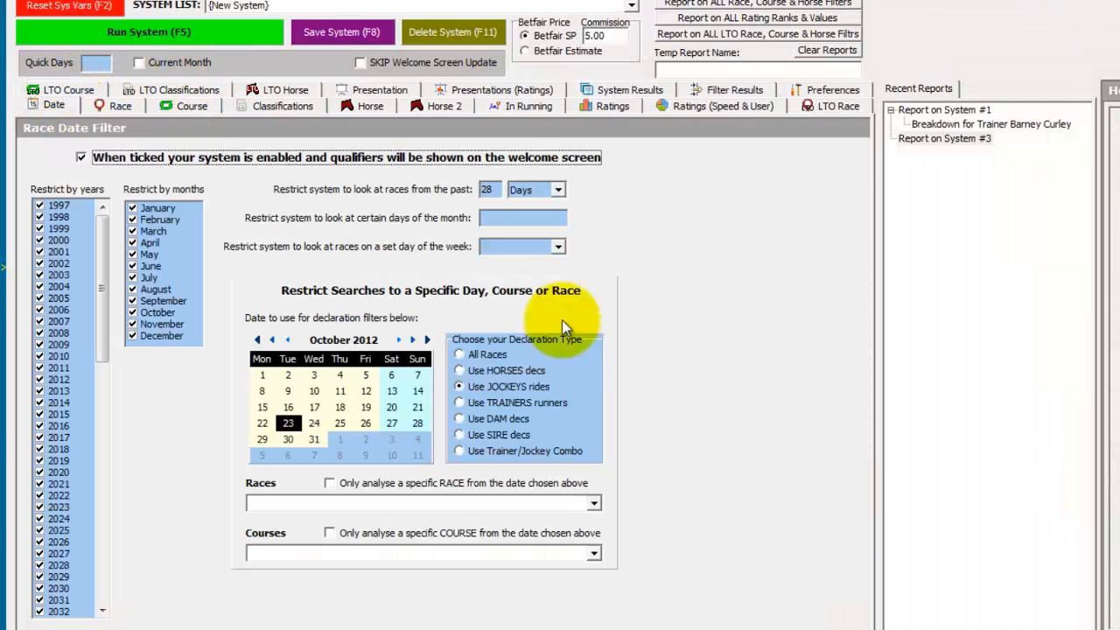
left_click(525, 452)
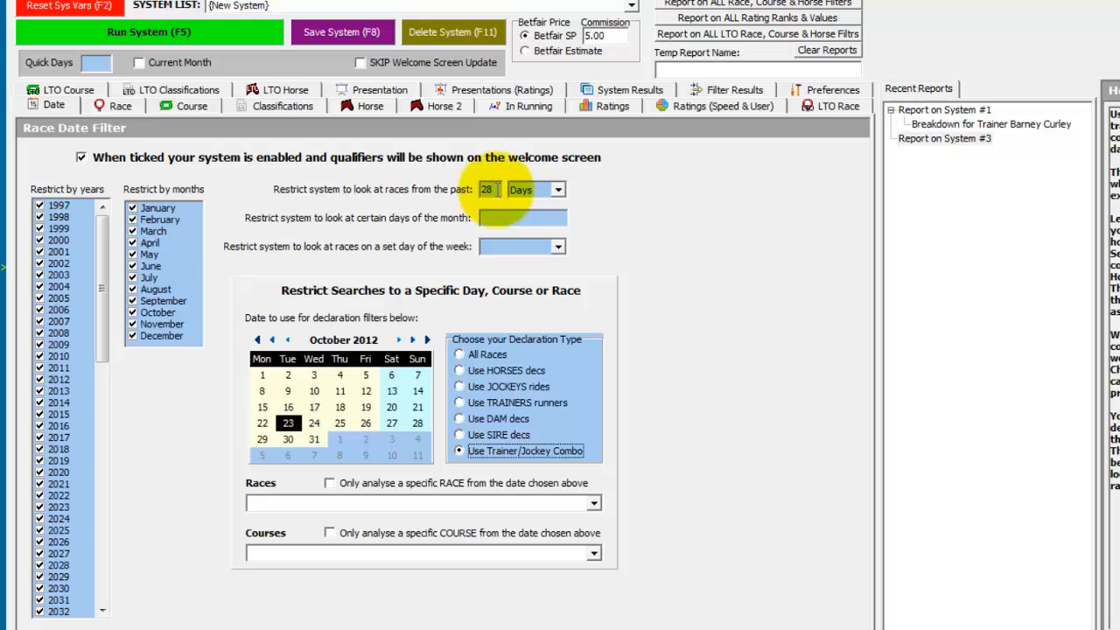
left_click(224, 31)
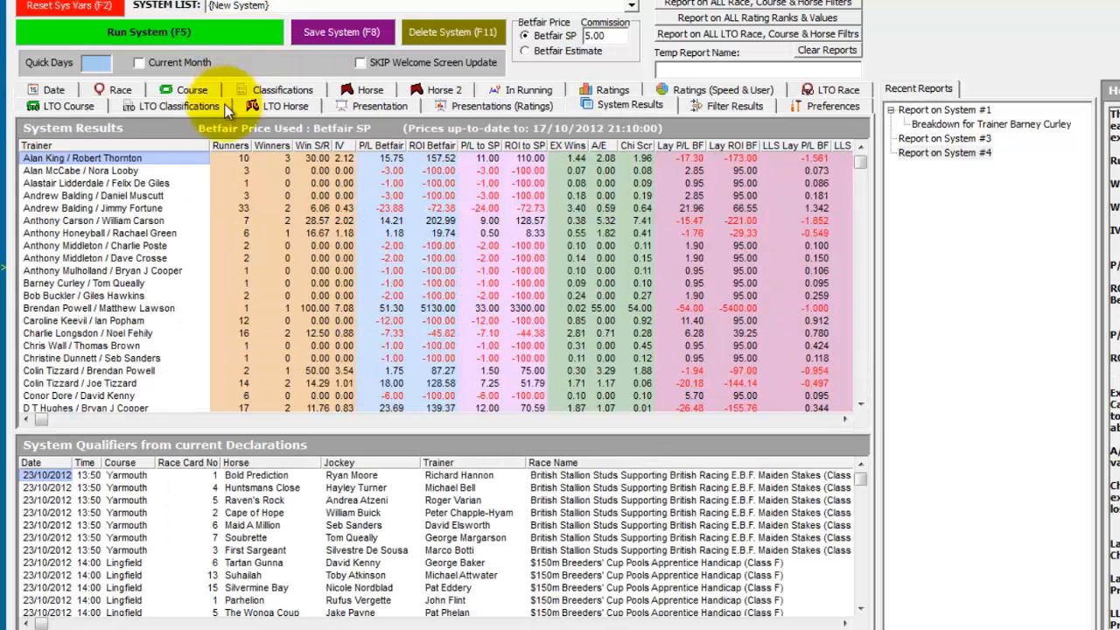
- Rank the trainer/jockey combination results by number of winners
left_click(273, 146)
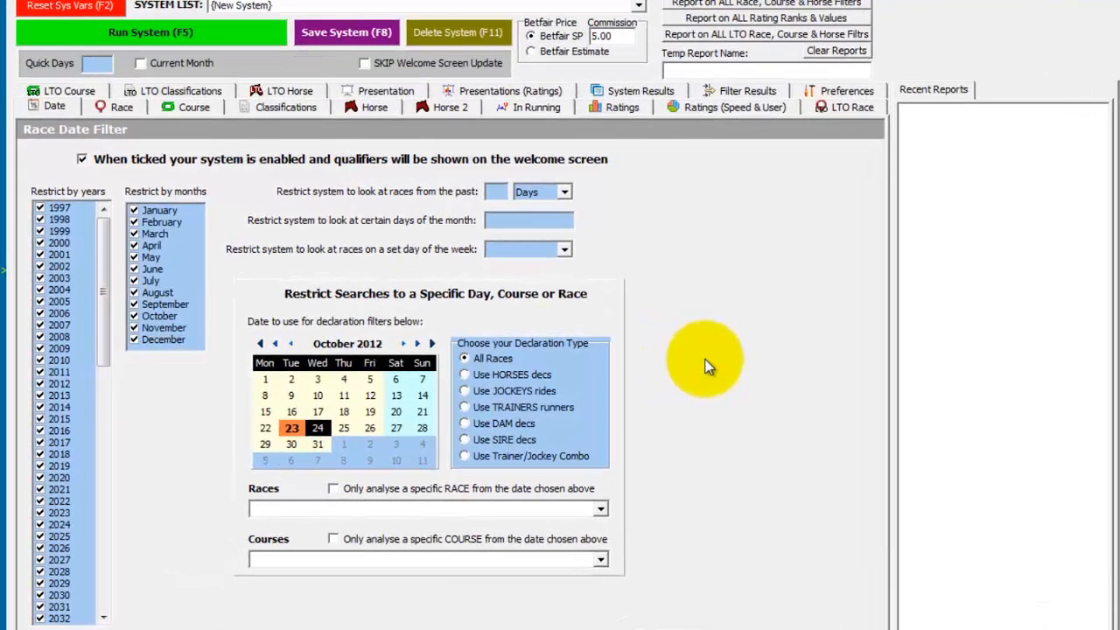
- Run a system on horses' first run for a new trainer, using the trainers with runners declared on 23 October 2012
left_click(448, 107)
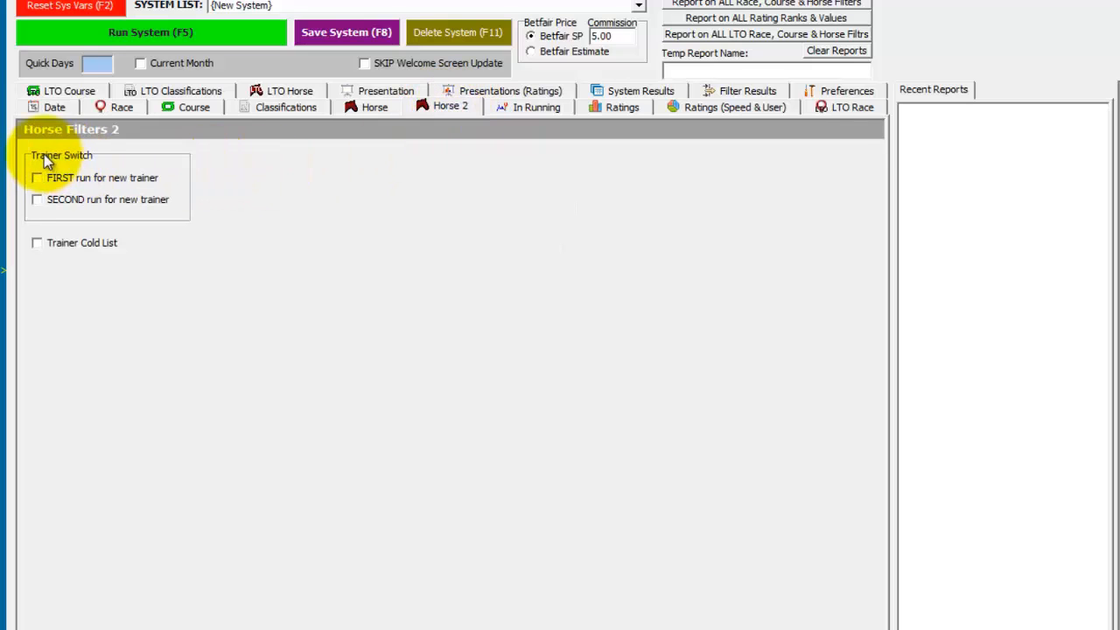
left_click(38, 178)
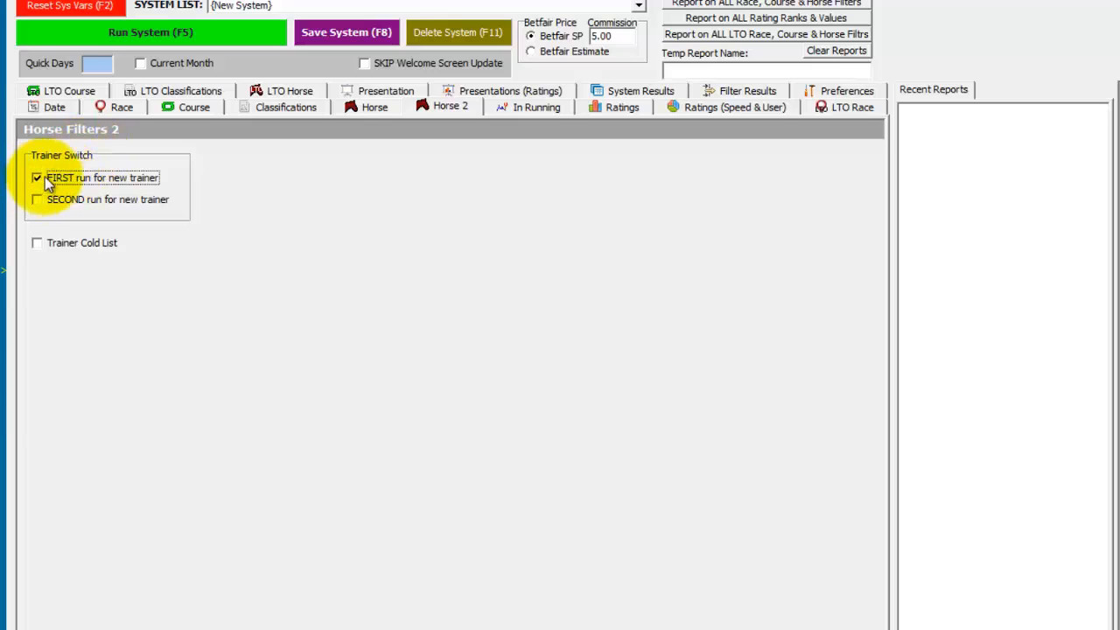
left_click(47, 107)
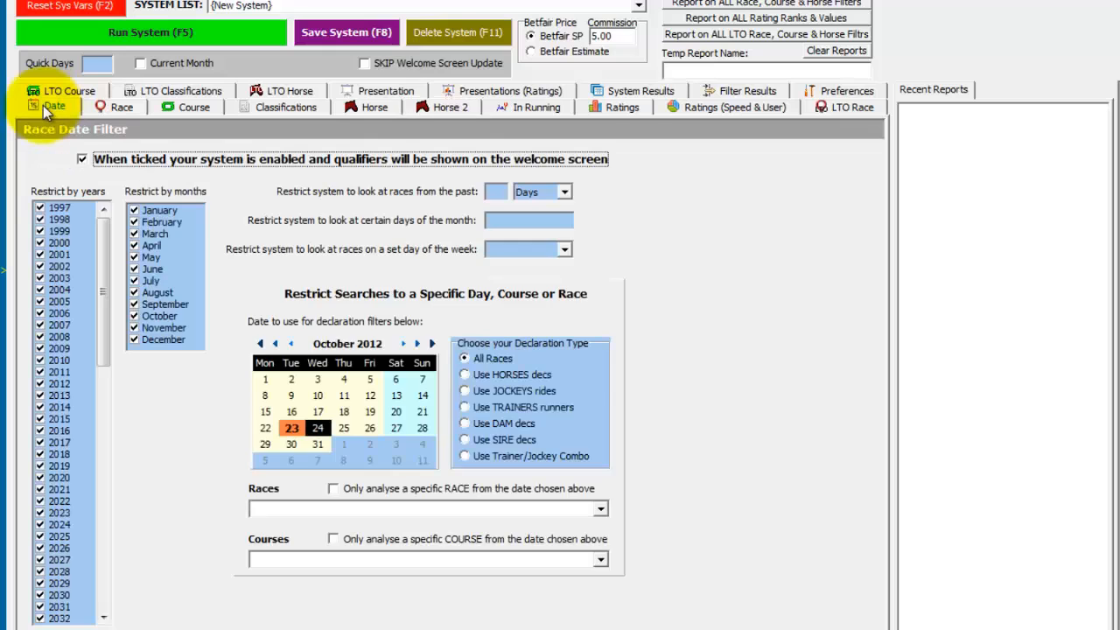
left_click(293, 431)
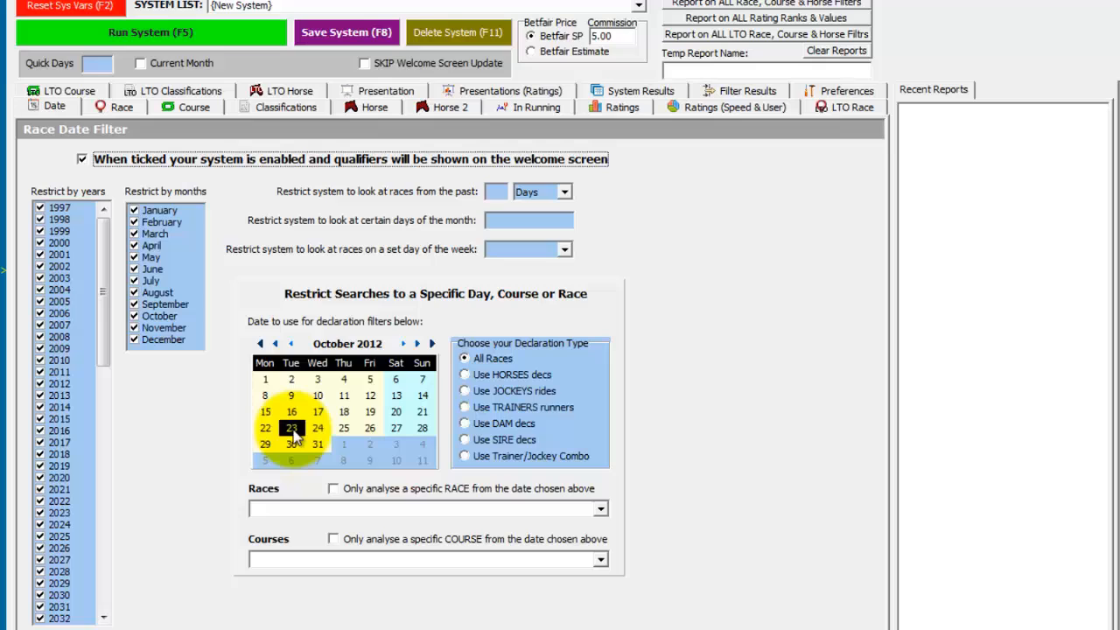
left_click(534, 410)
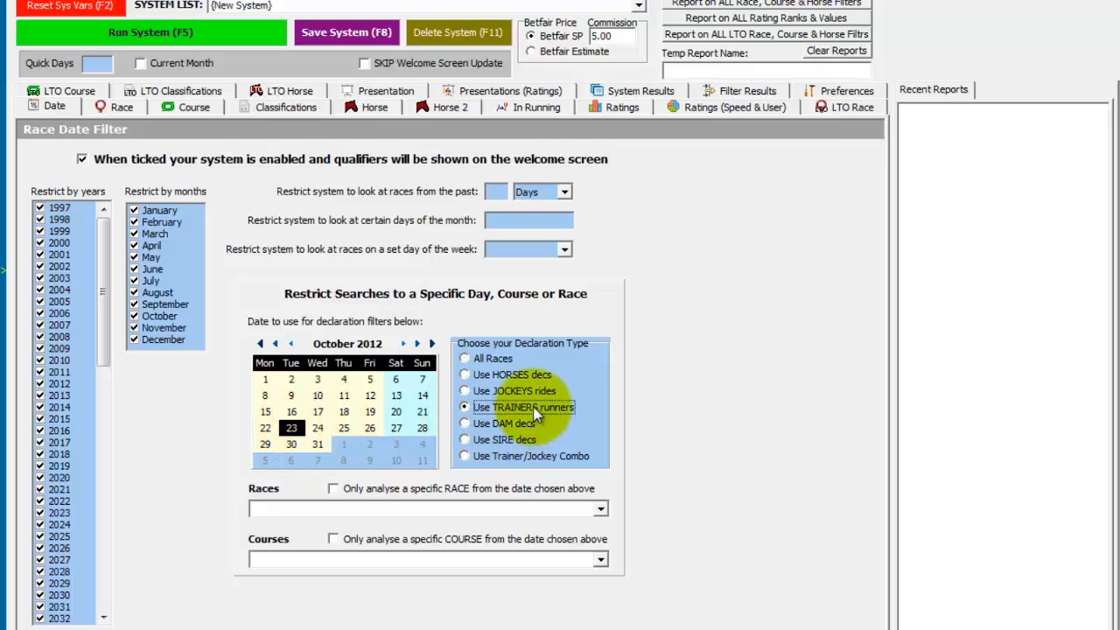
left_click(166, 32)
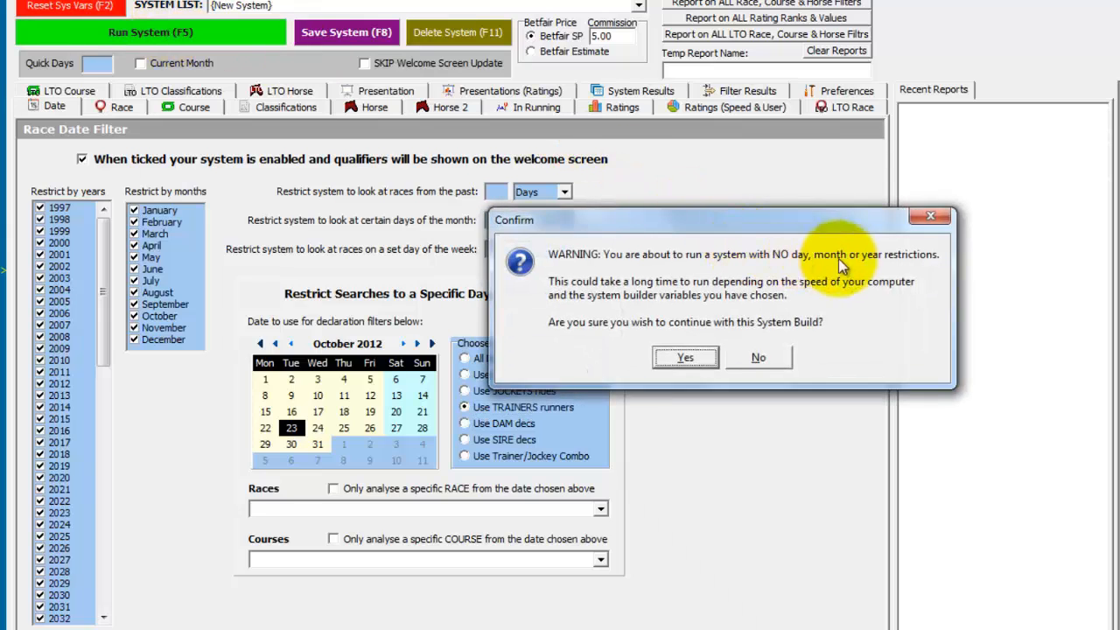
left_click(685, 358)
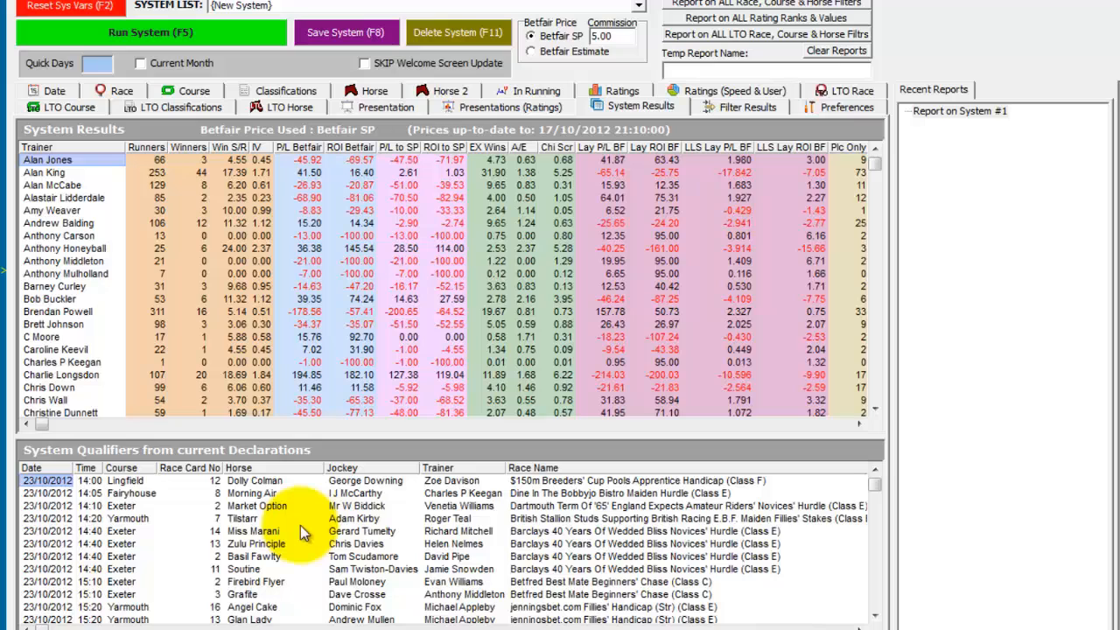
- Look up the first-run records of the trainers of qualifiers Tilstarr at Yarmouth and Firebird Flyer at Exeter in the trainer results
left_click(477, 521)
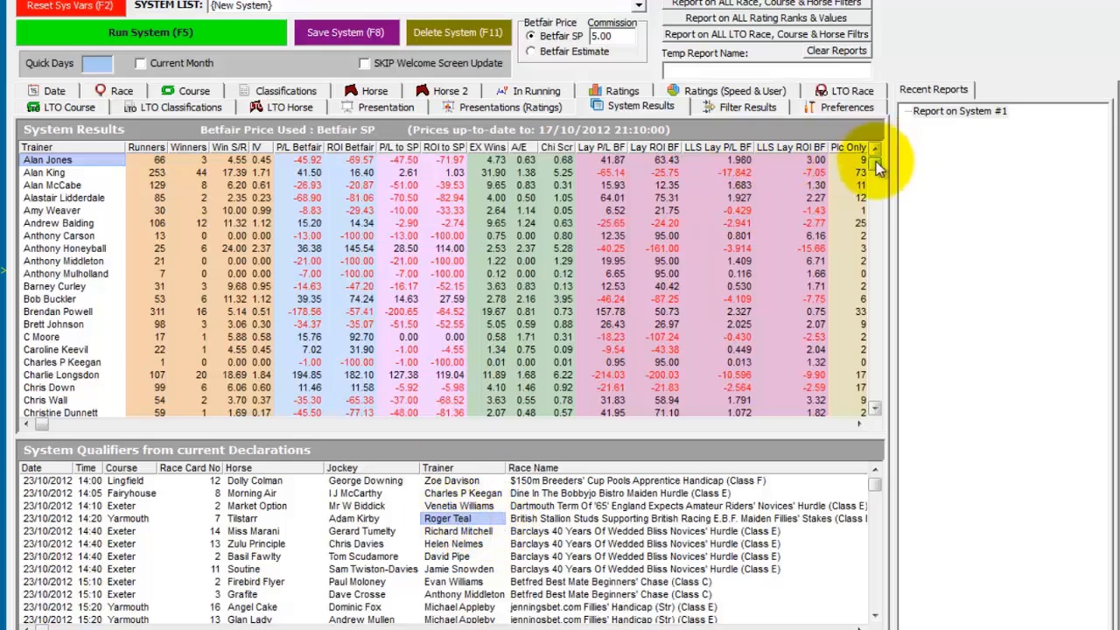
left_click(876, 196)
left_click_drag(878, 196, 883, 246)
left_click_drag(885, 281, 888, 361)
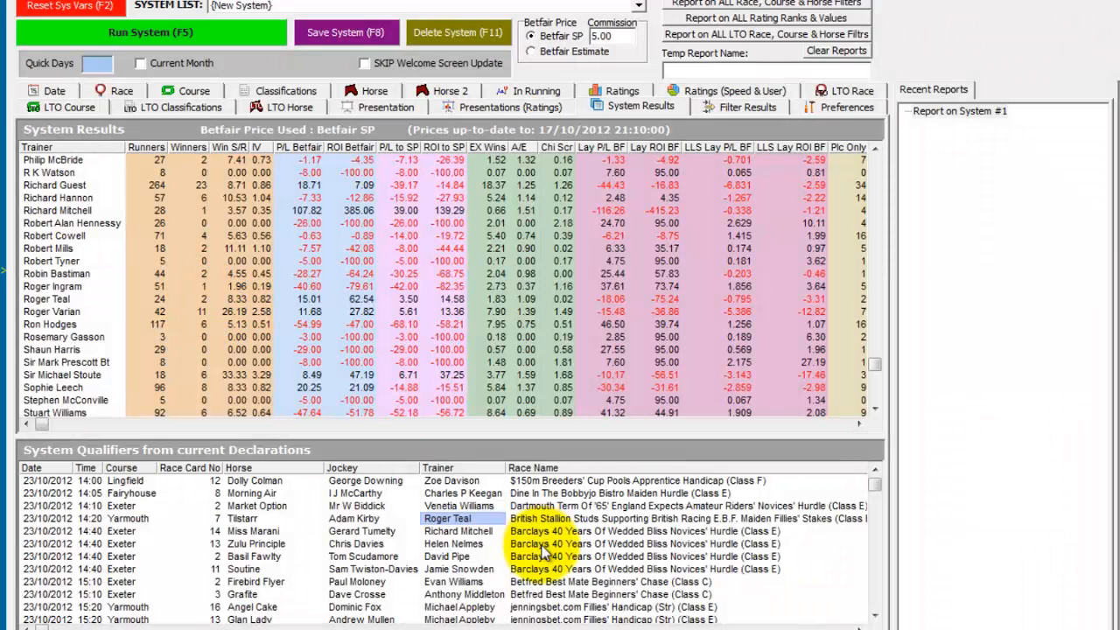
left_click(455, 582)
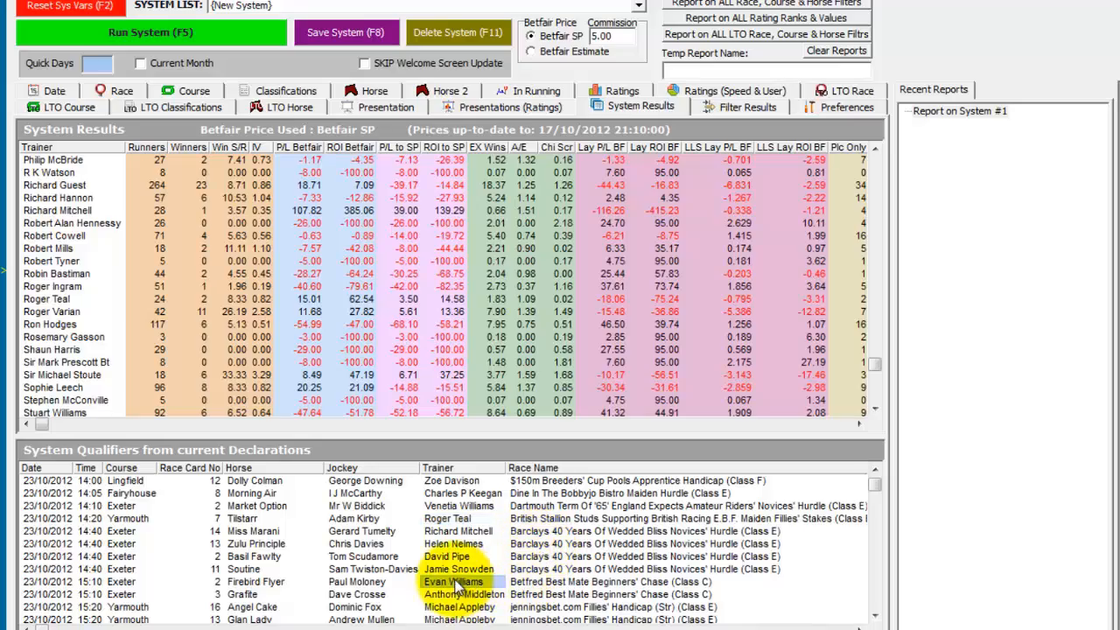
left_click_drag(876, 364, 889, 208)
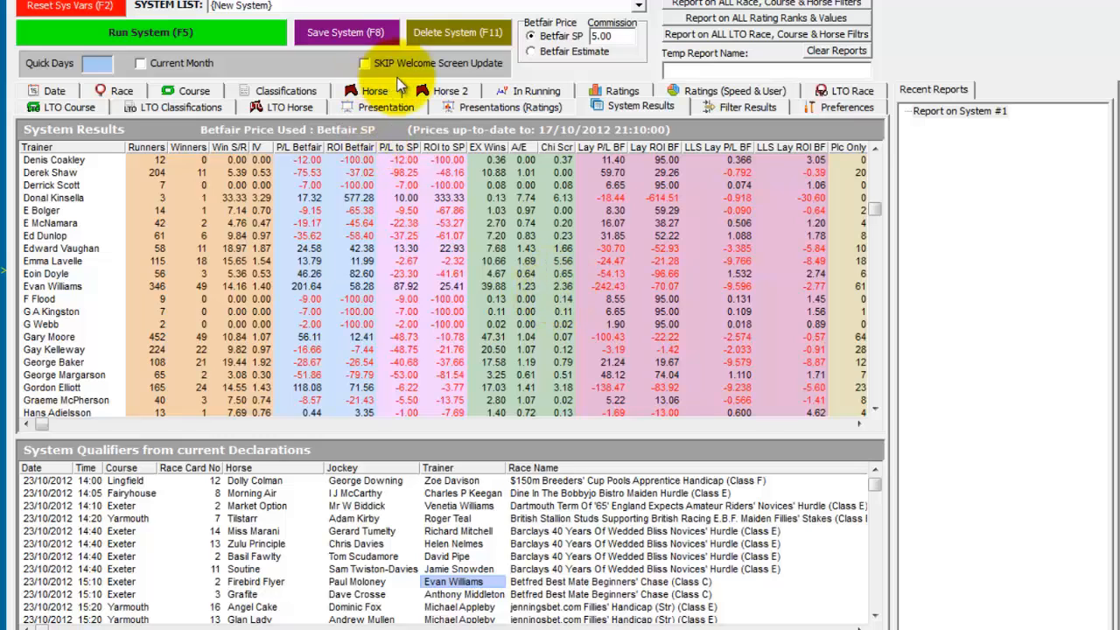
- Switch the trainer-change filter to the second run for a new trainer and rerun the system
left_click(446, 92)
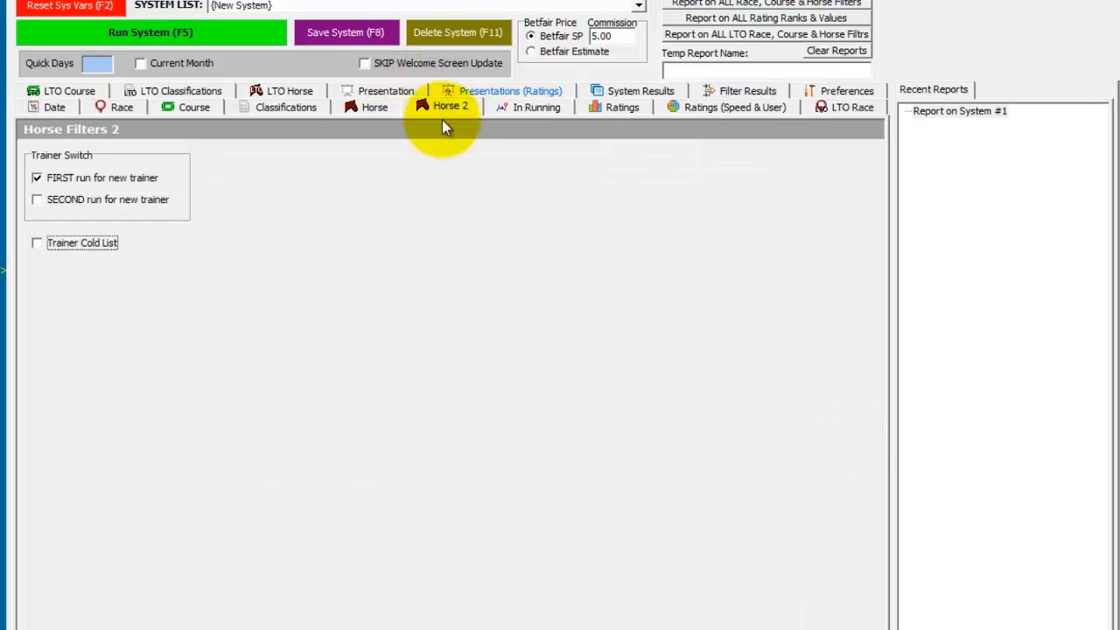
left_click(105, 200)
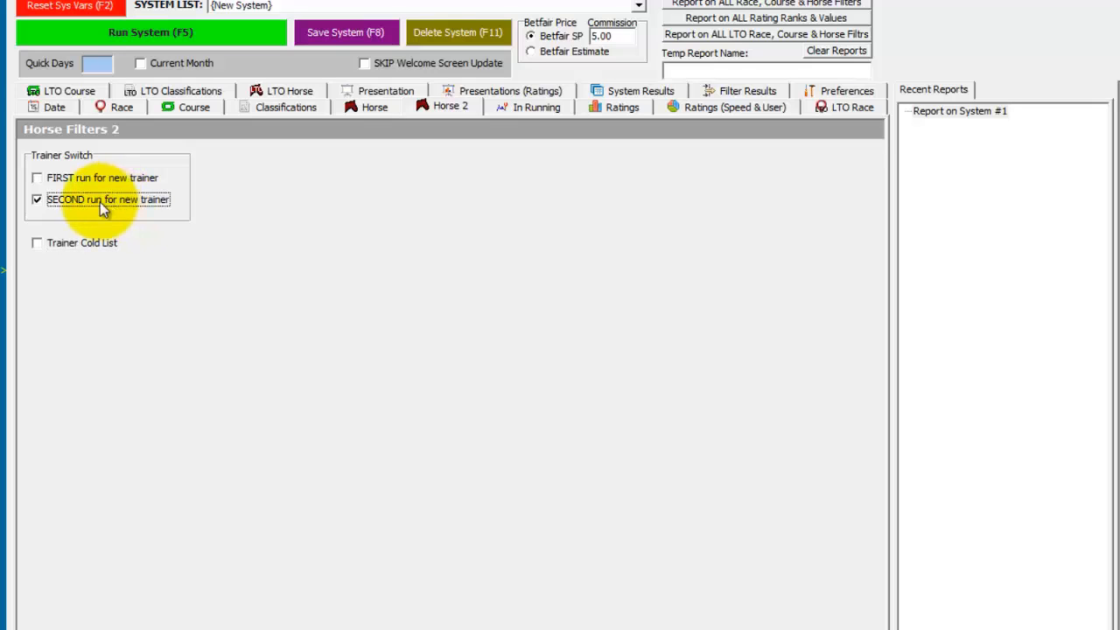
left_click(170, 30)
left_click(697, 363)
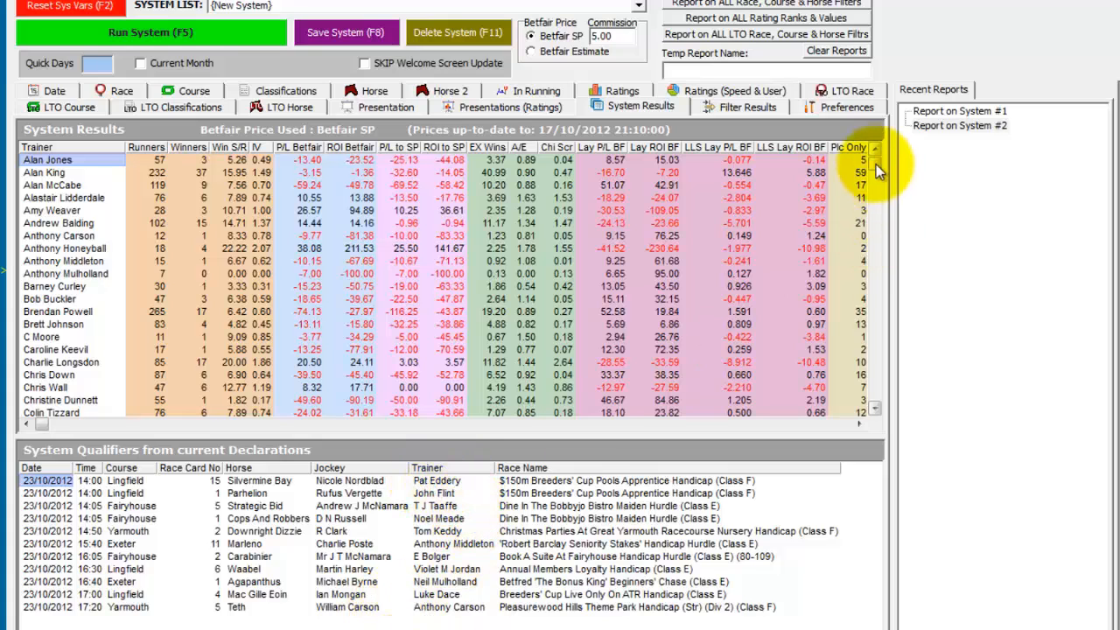
- Look up the second-run records of the qualifying horses' trainers in the results, starting with Silvermine Bay's trainer
left_click_drag(876, 164, 878, 343)
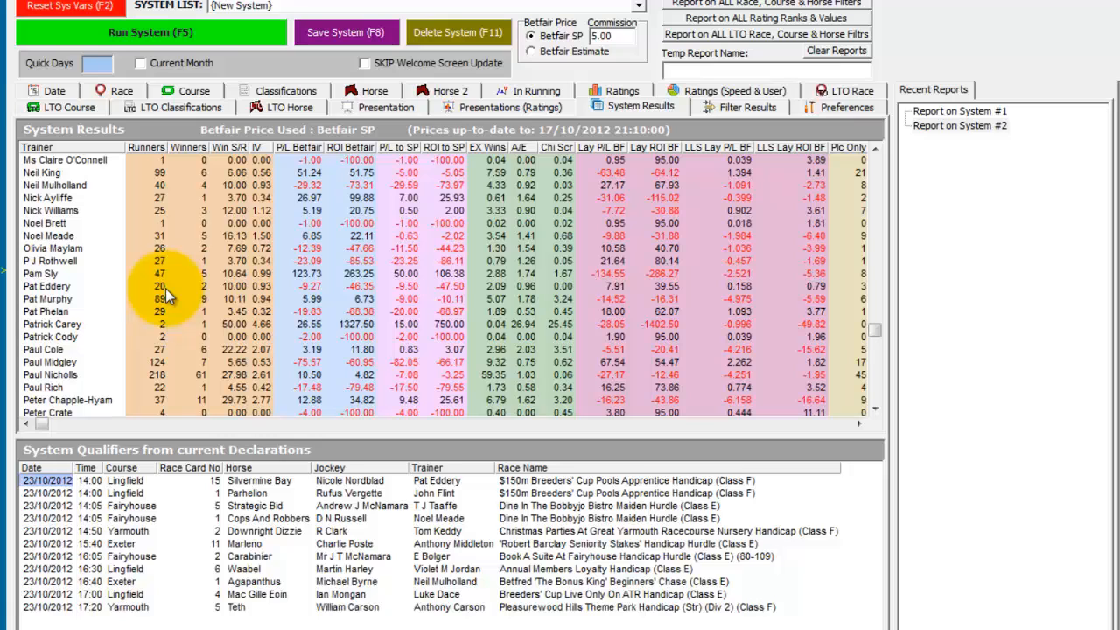
scroll(166, 288, "down", 1)
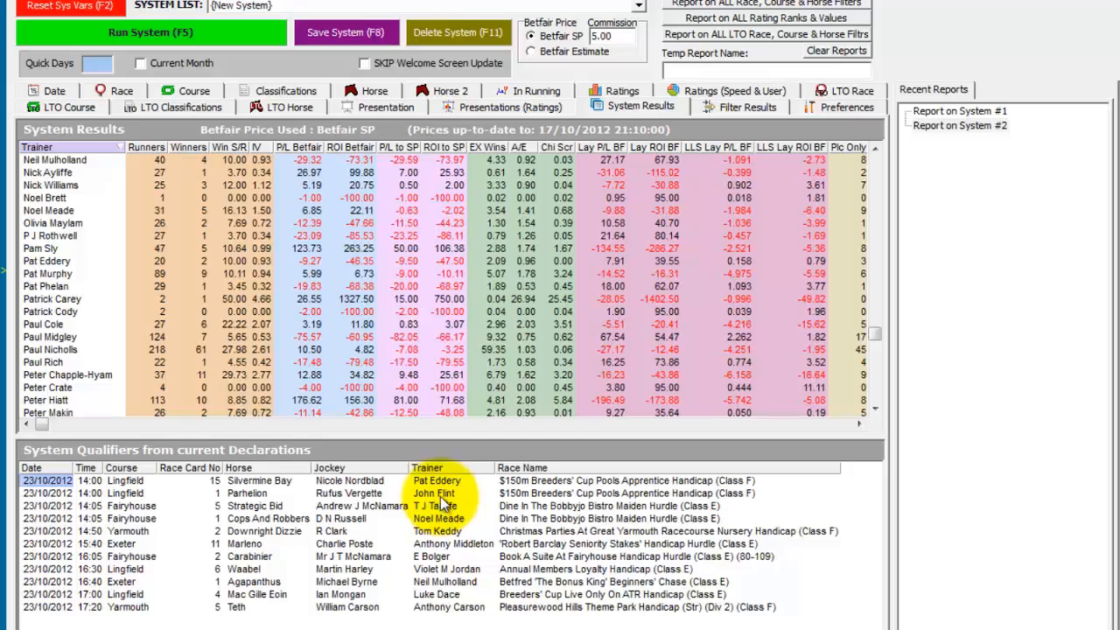
left_click_drag(880, 337, 879, 261)
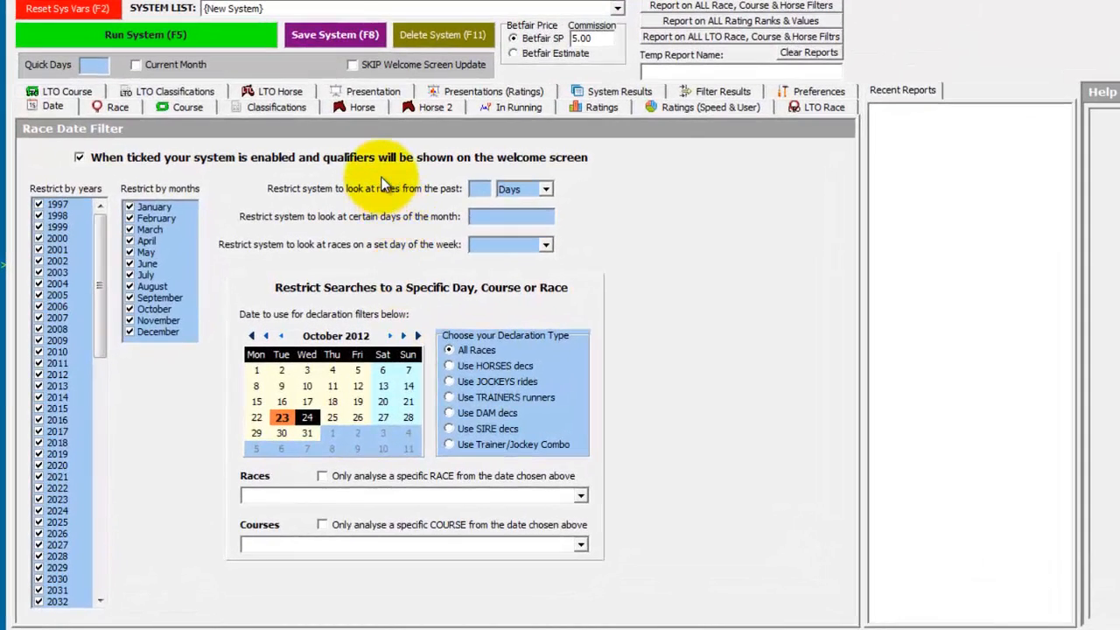
- Run a Trainer Cold List system for the trainers with runners declared on 23 October 2012
left_click(428, 105)
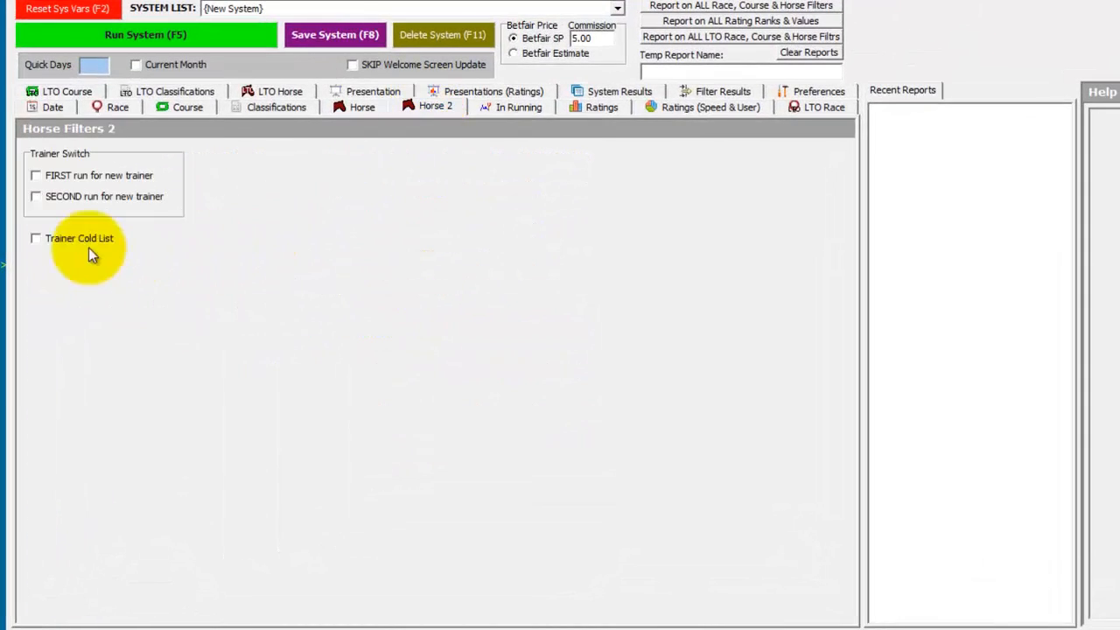
left_click(37, 239)
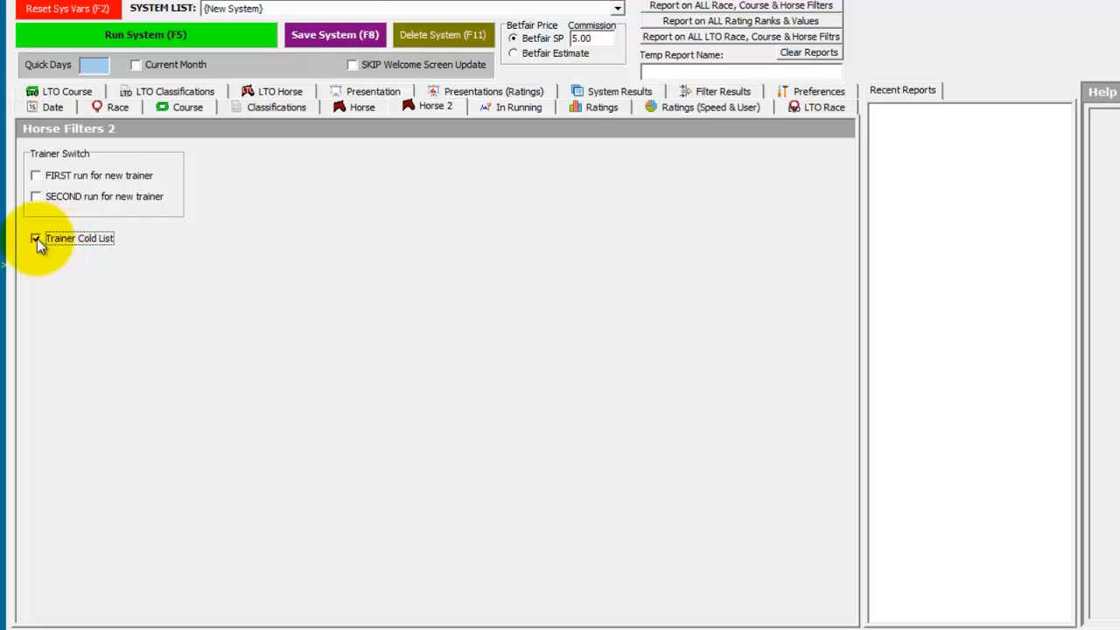
left_click(46, 107)
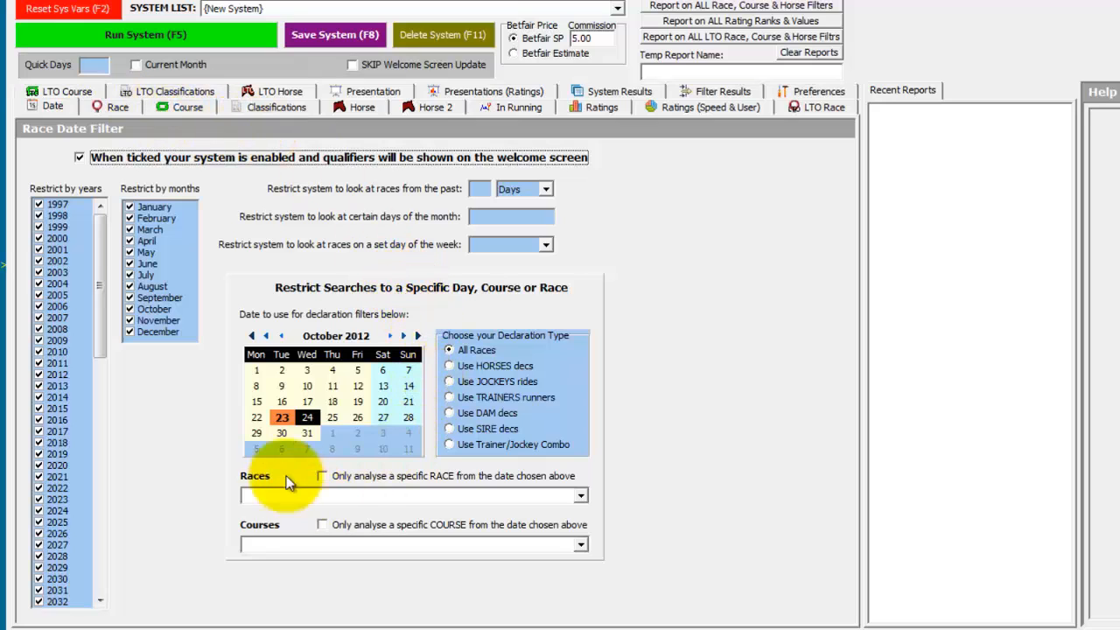
left_click(283, 420)
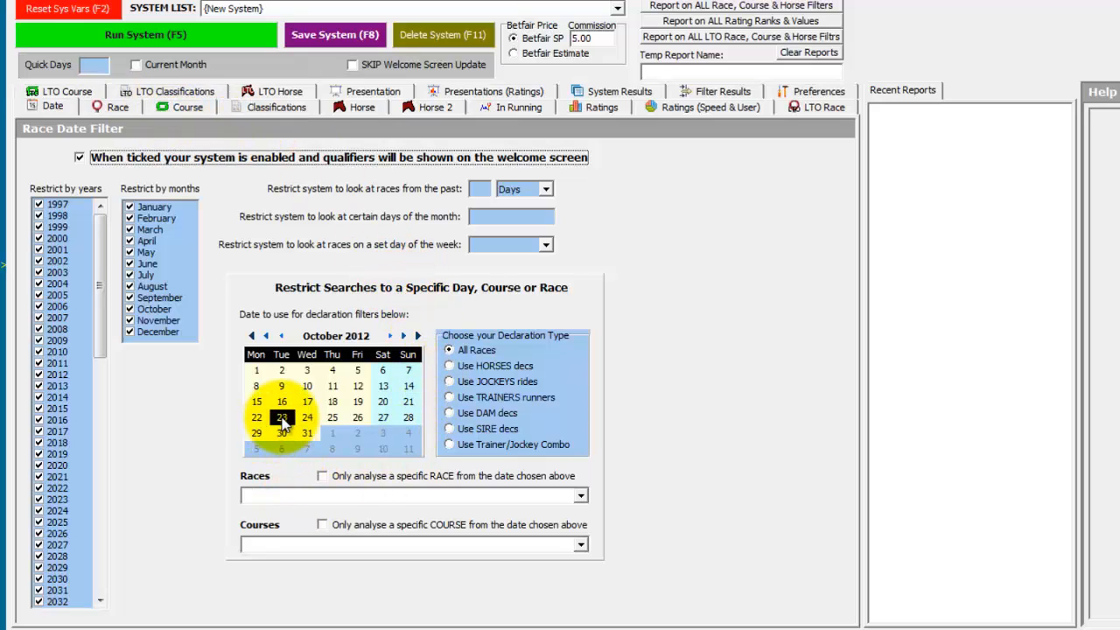
left_click(519, 402)
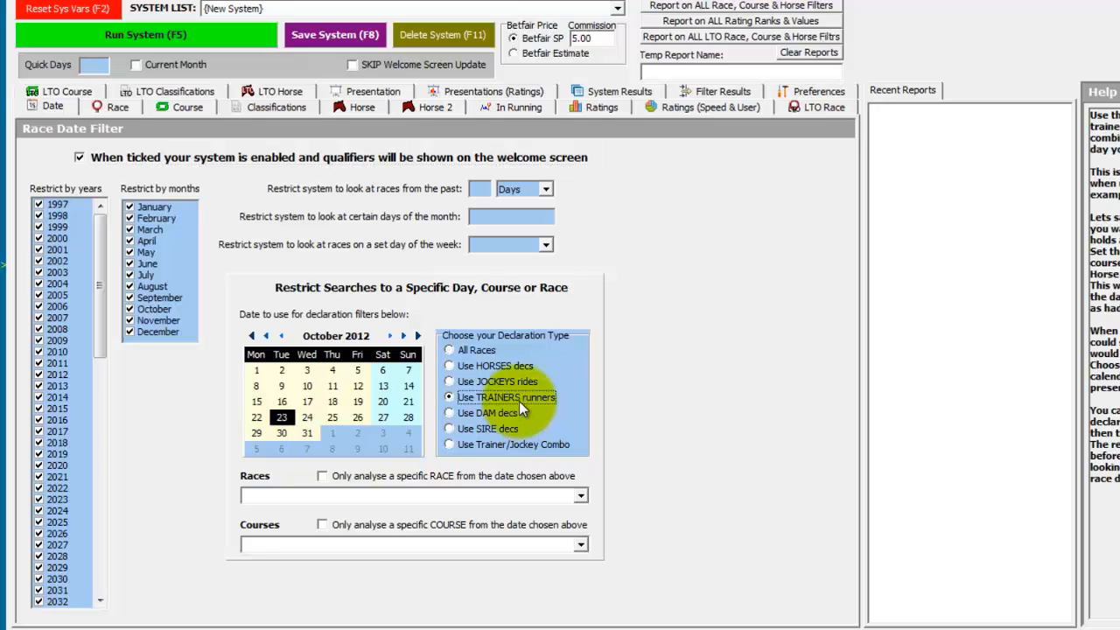
left_click(147, 35)
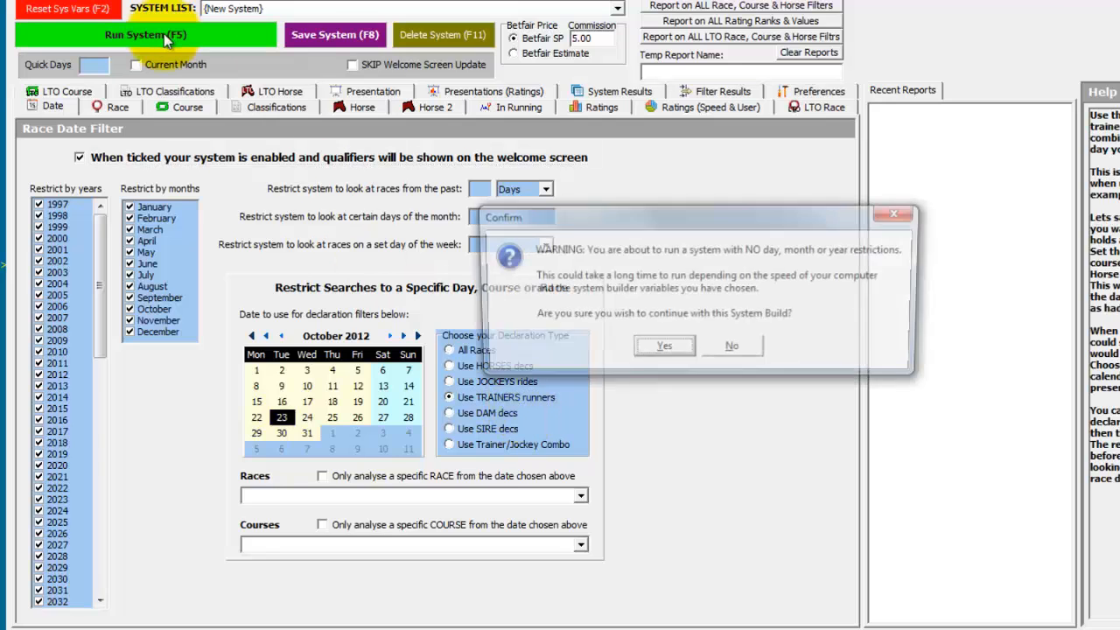
left_click(672, 349)
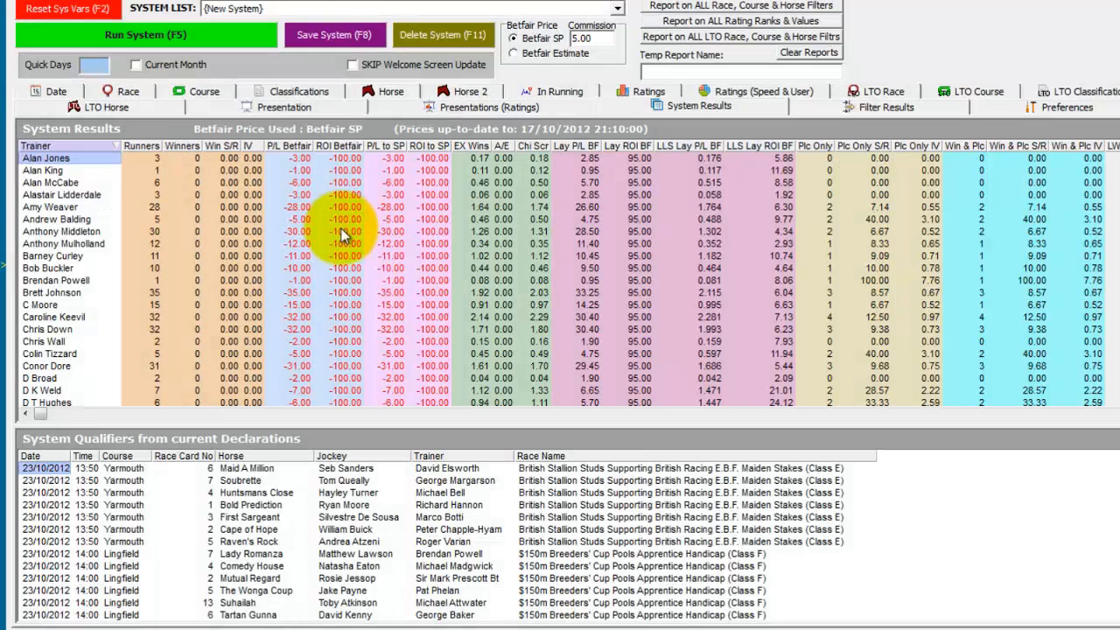
- Rank the cold-list trainers by runners, highest first, view the second-ranked trainer's individual runners, and return to the trainer list
left_click(145, 146)
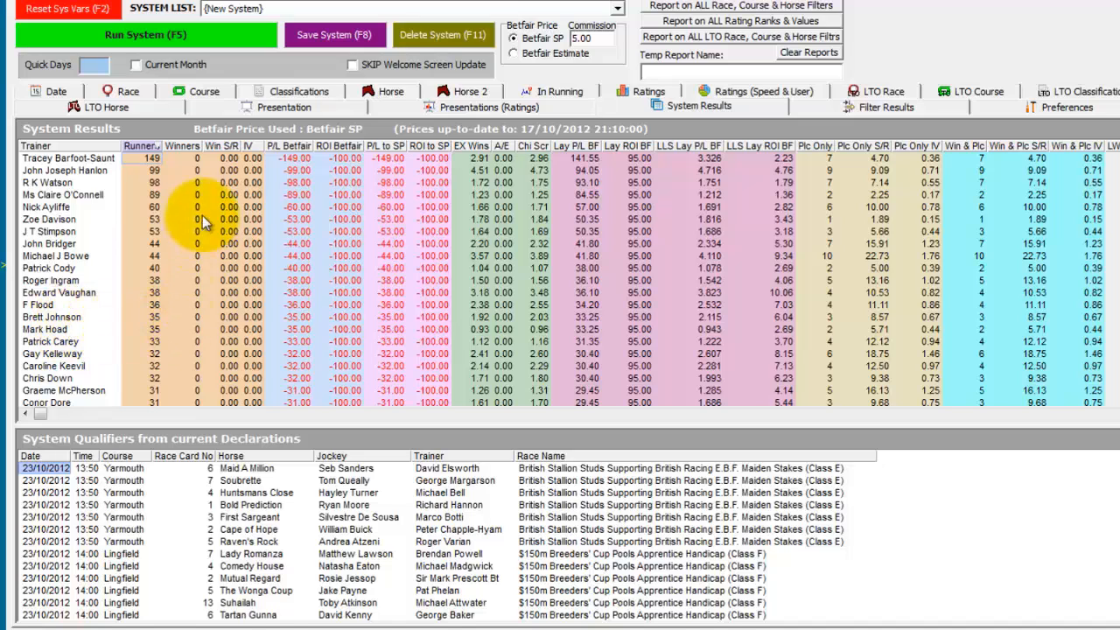
double_click(88, 171)
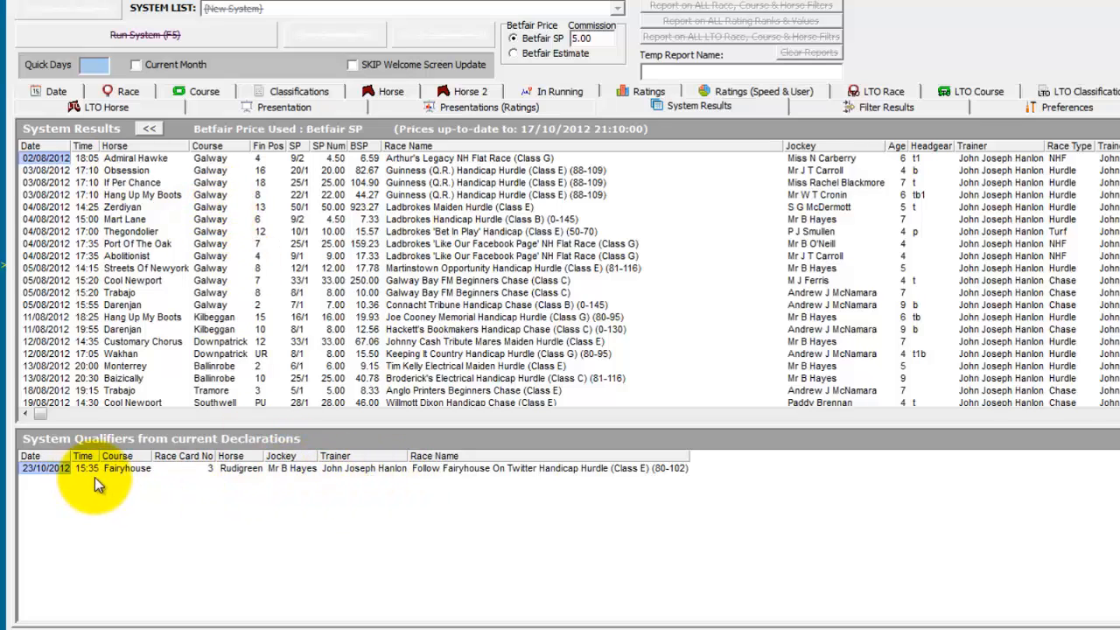
left_click(149, 128)
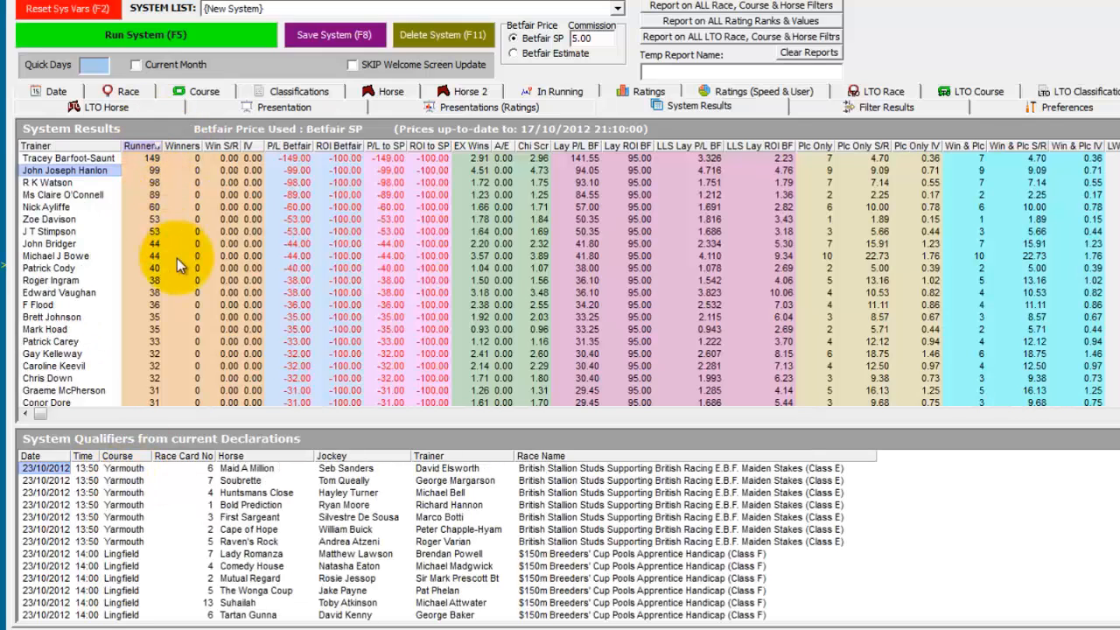